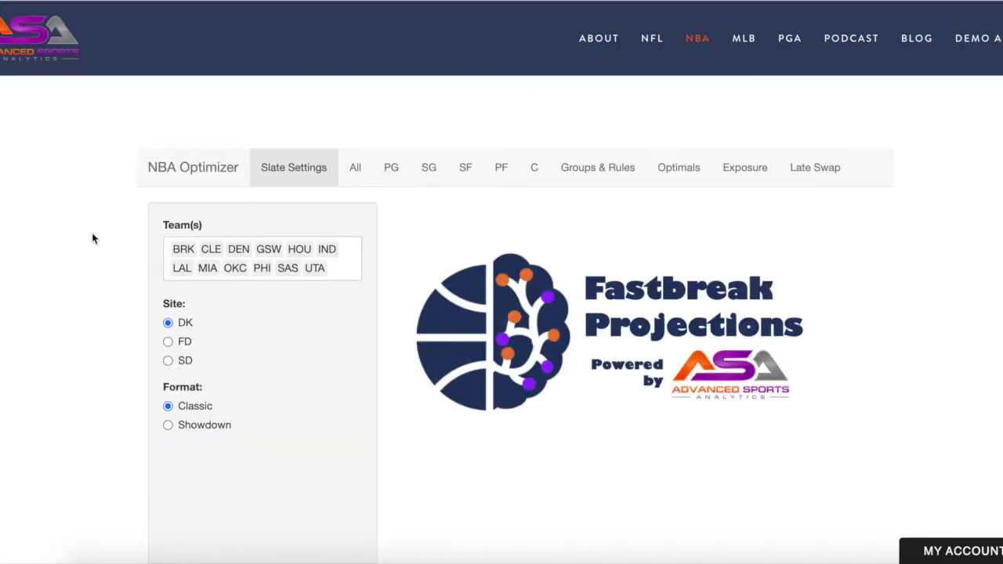
Remove the PHI and MIA teams from the slate's team selection, and check the list of excluded teams
scroll(93, 239, "down", 1)
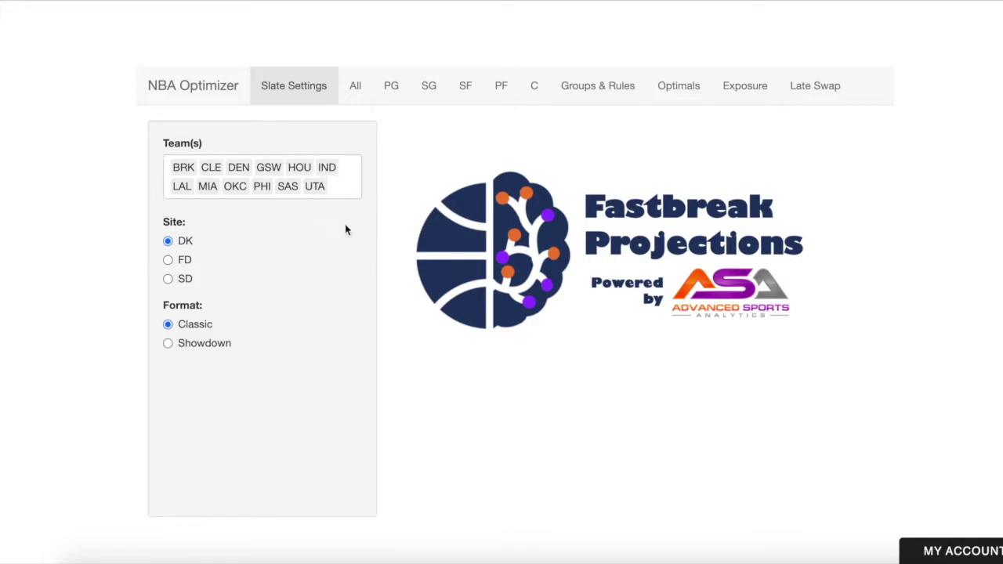
left_click(344, 192)
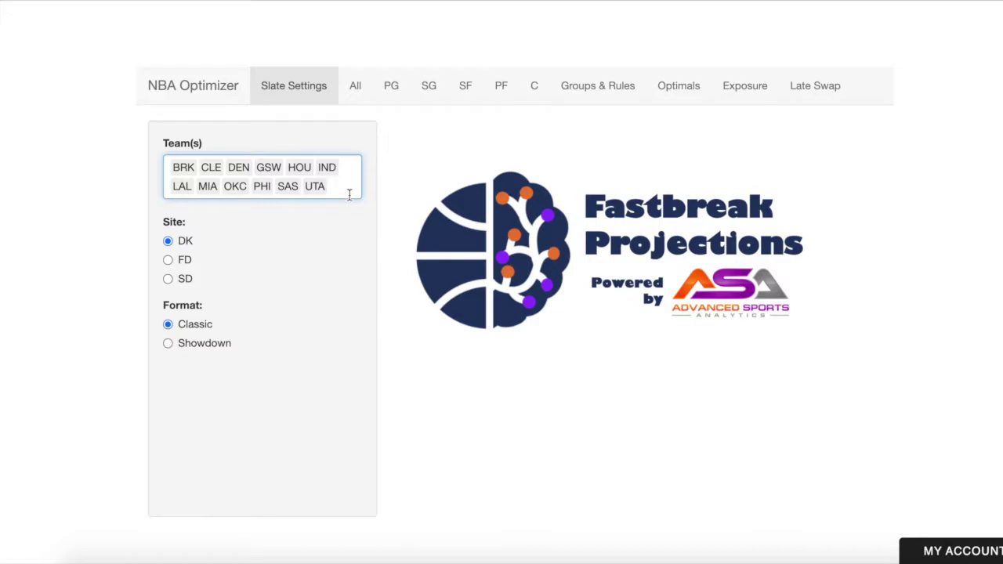
left_click(265, 190)
key("BackSpace")
left_click(208, 188)
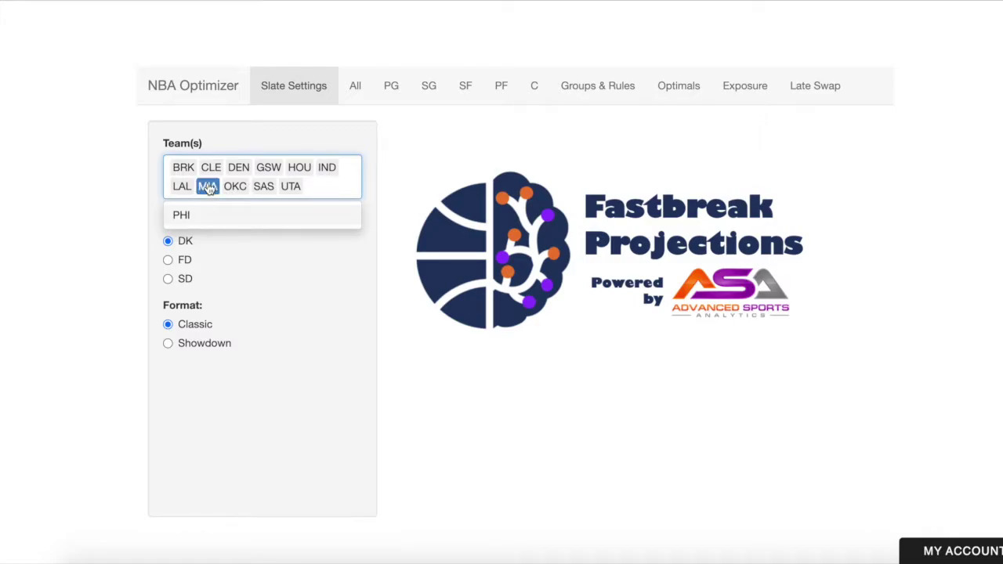
key("BackSpace")
left_click(275, 305)
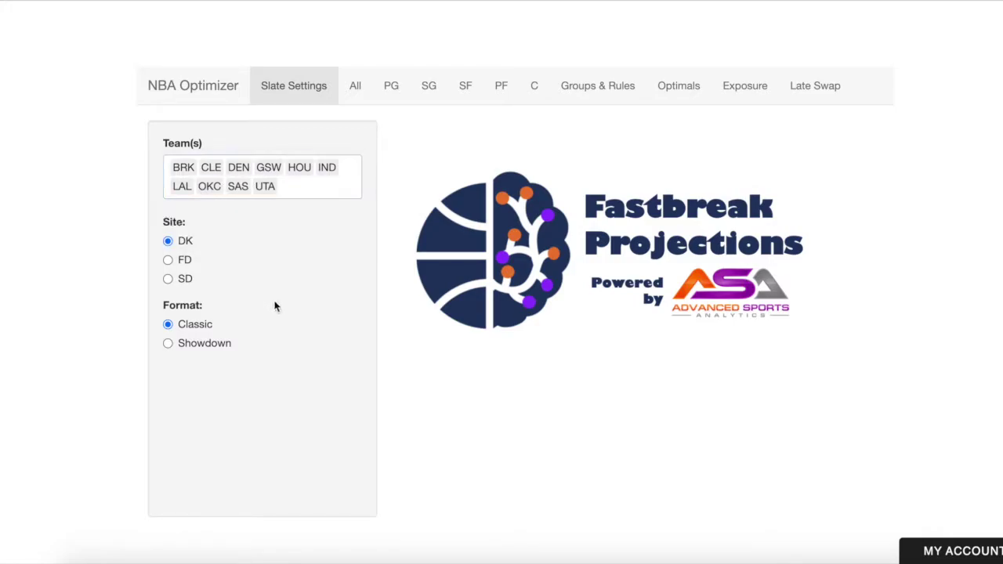
left_click(309, 188)
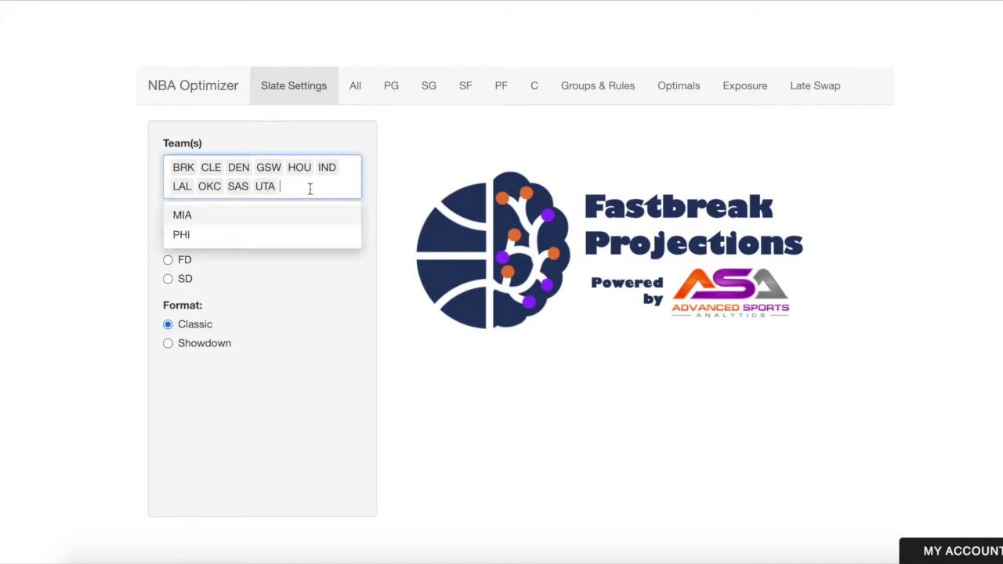
left_click(376, 187)
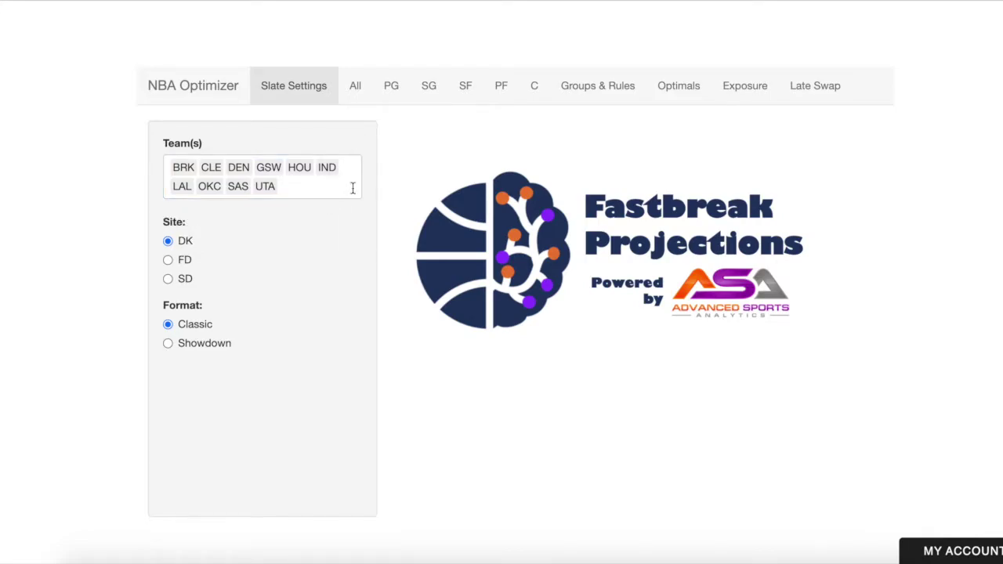
Show the player pool for all positions and look over its salary, exposure and projection columns
left_click(354, 85)
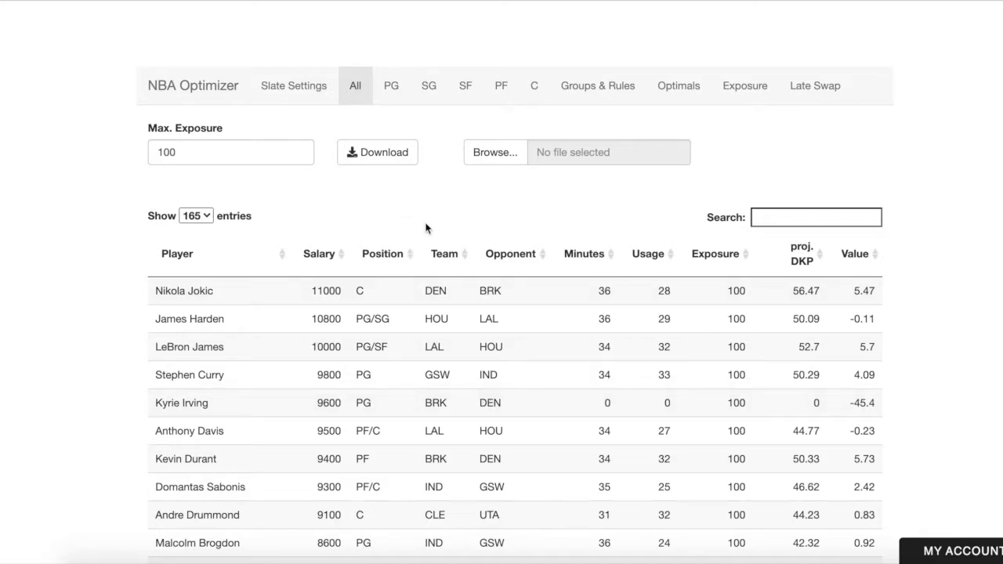
scroll(96, 266, "down", 1)
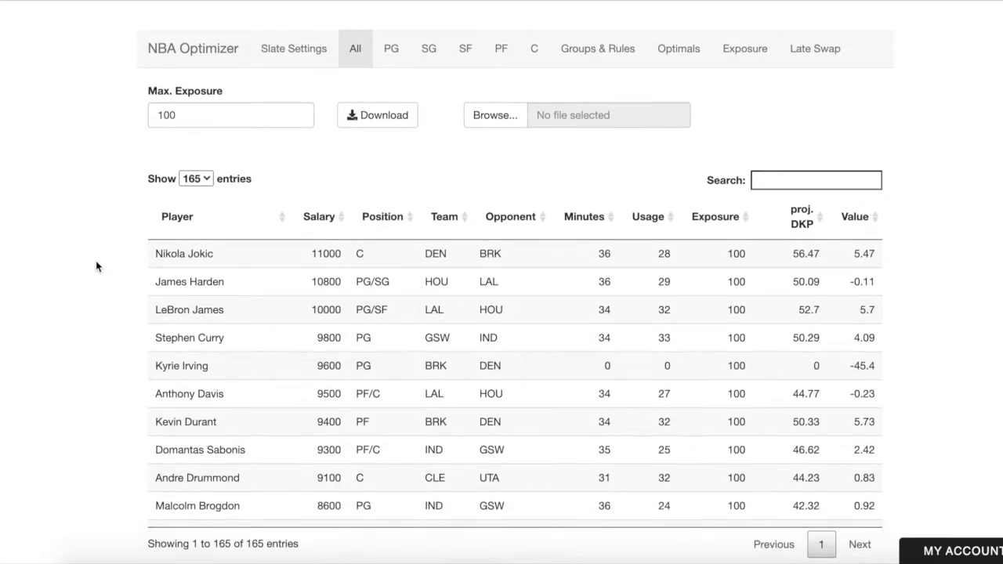
scroll(502, 290, "up", 1)
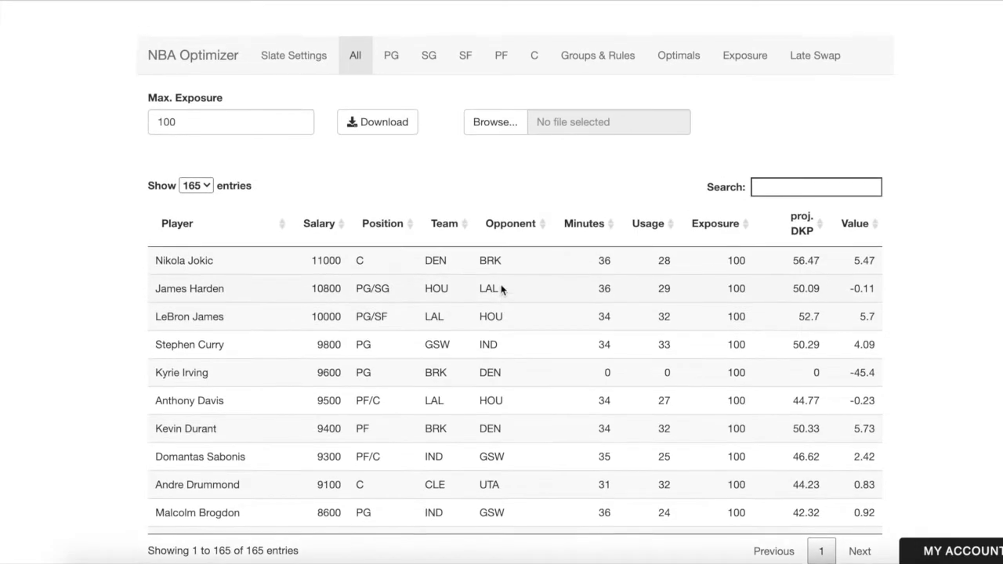
scroll(110, 357, "down", 1)
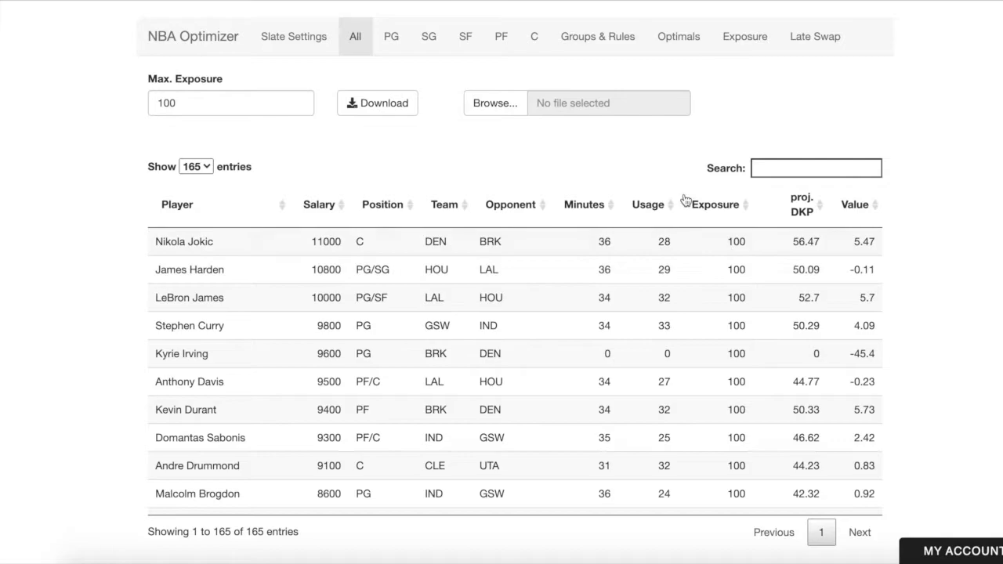
Set the maximum exposure for all players to 50, and set Nikola Jokic's individual exposure to 25
left_click_drag(177, 103, 68, 83)
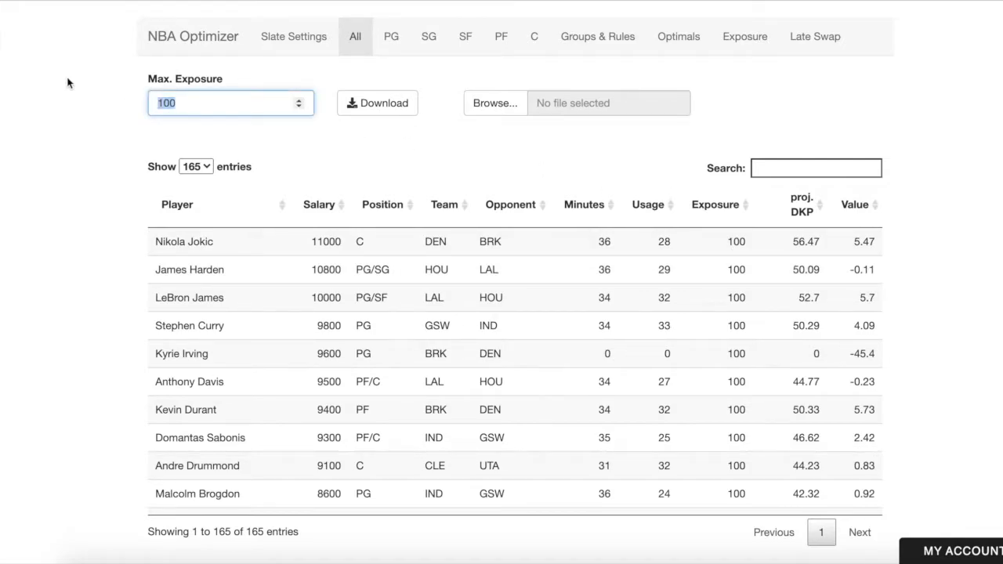
type("50")
double_click(739, 241)
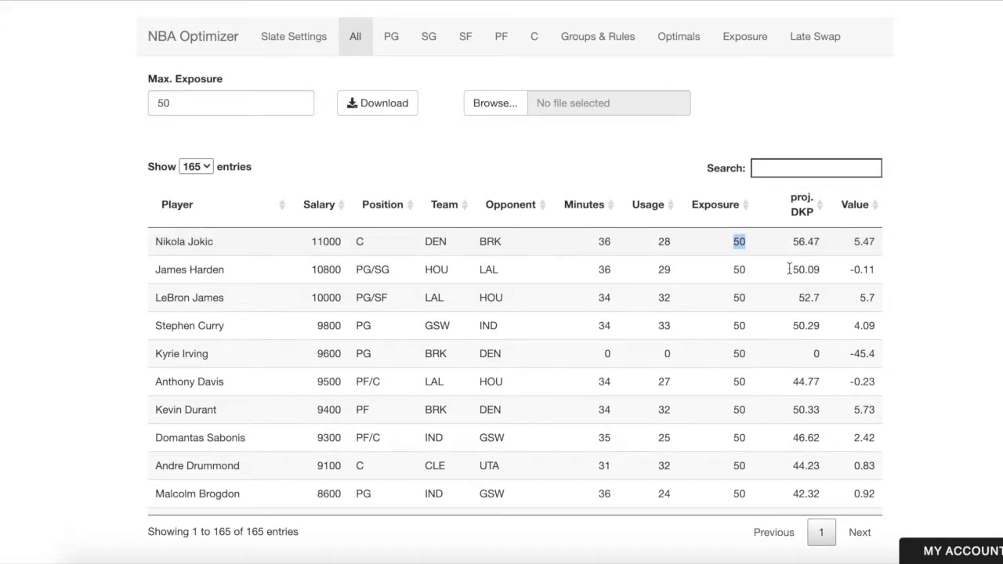
key("BackSpace")
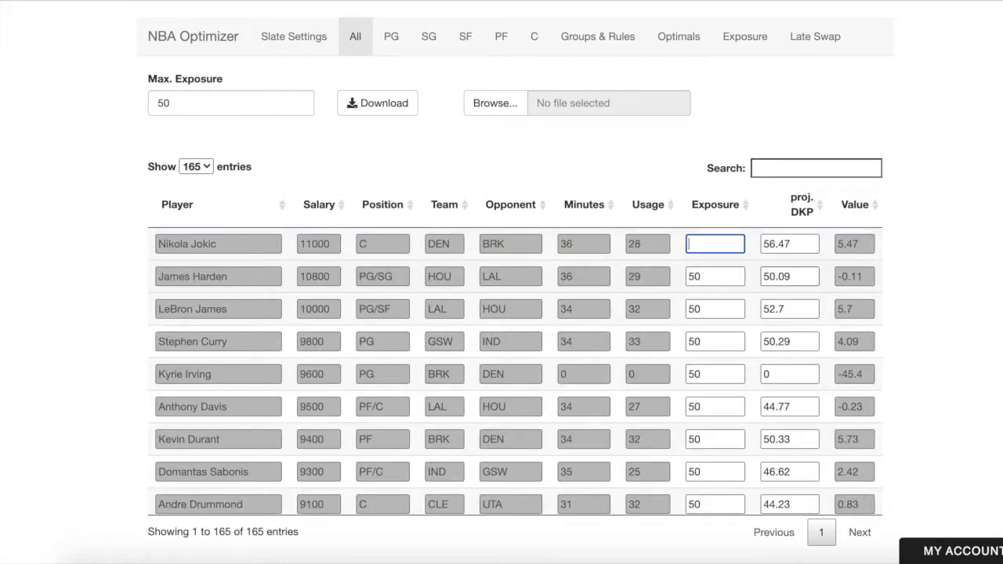
type("25")
key("Return")
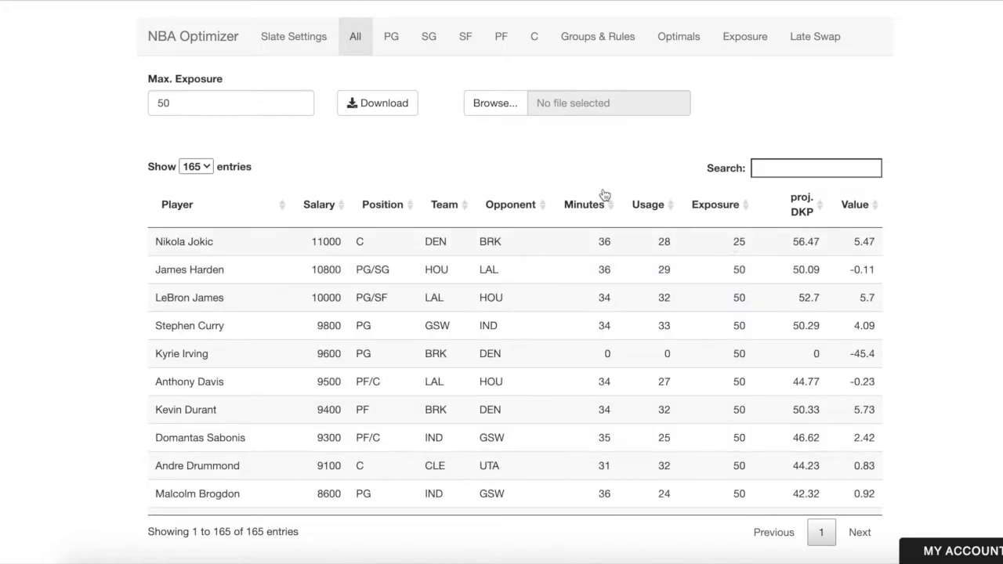
Set the maximum exposure for all players back to 100
double_click(255, 103)
type("100")
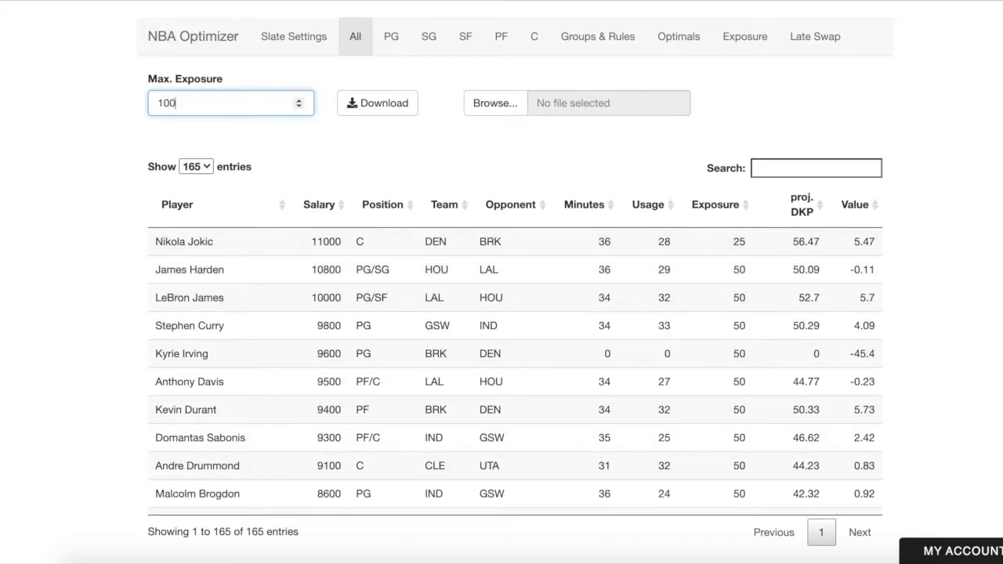
left_click(117, 192)
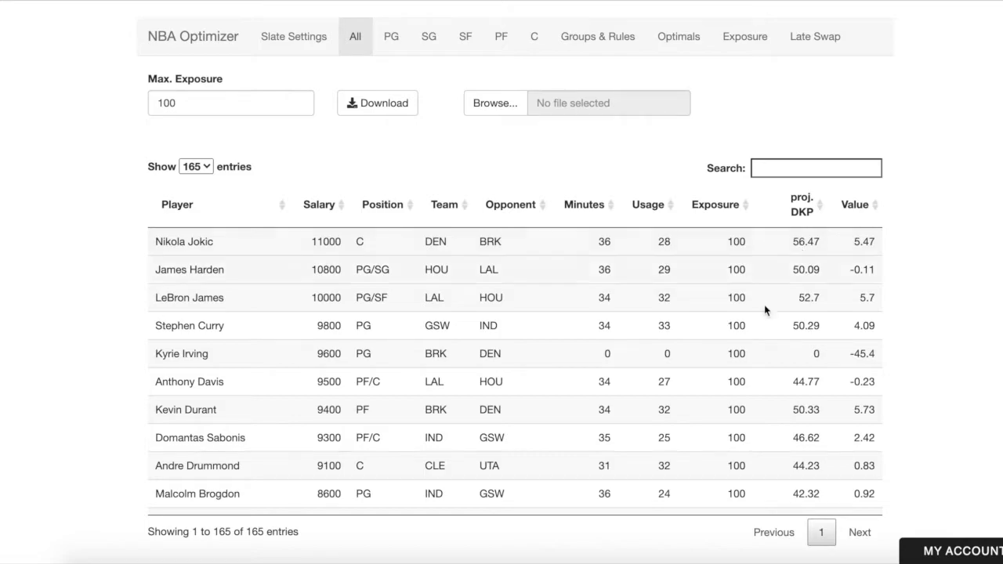
Set the projected DKP to 54.47 for Nikola Jokic and 53.09 for James Harden in the player table
double_click(778, 243)
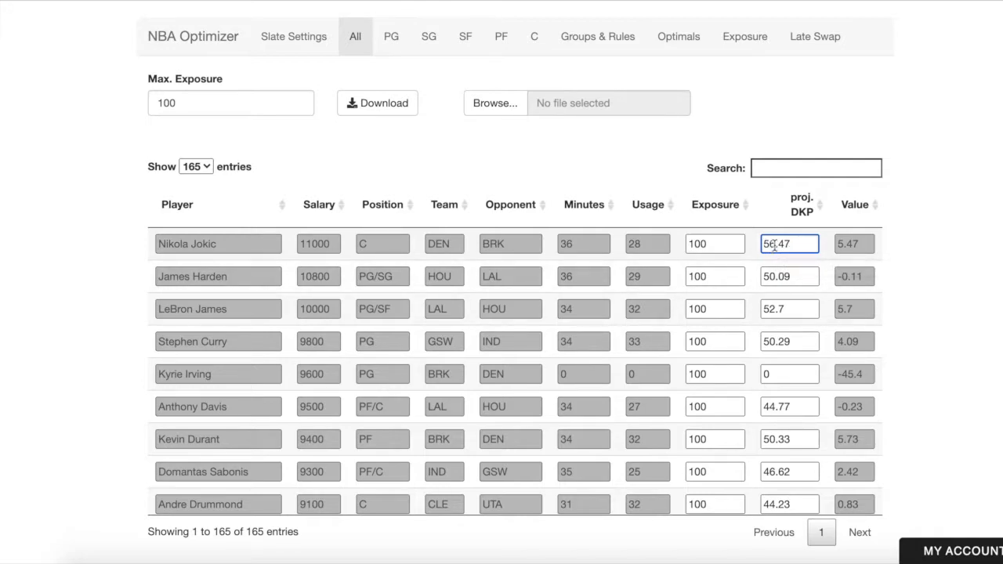
left_click(772, 245)
key("BackSpace")
type("4")
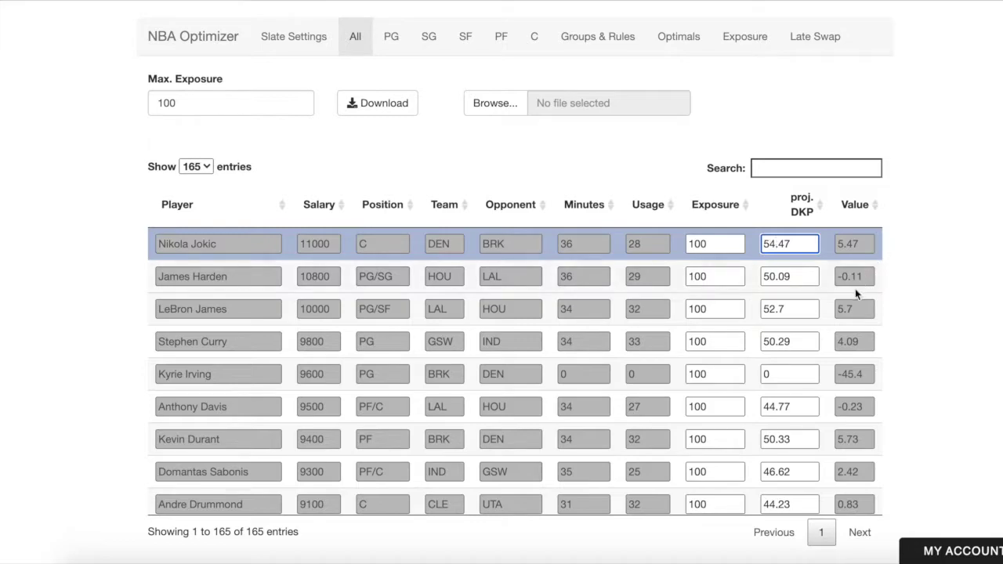
left_click(771, 277)
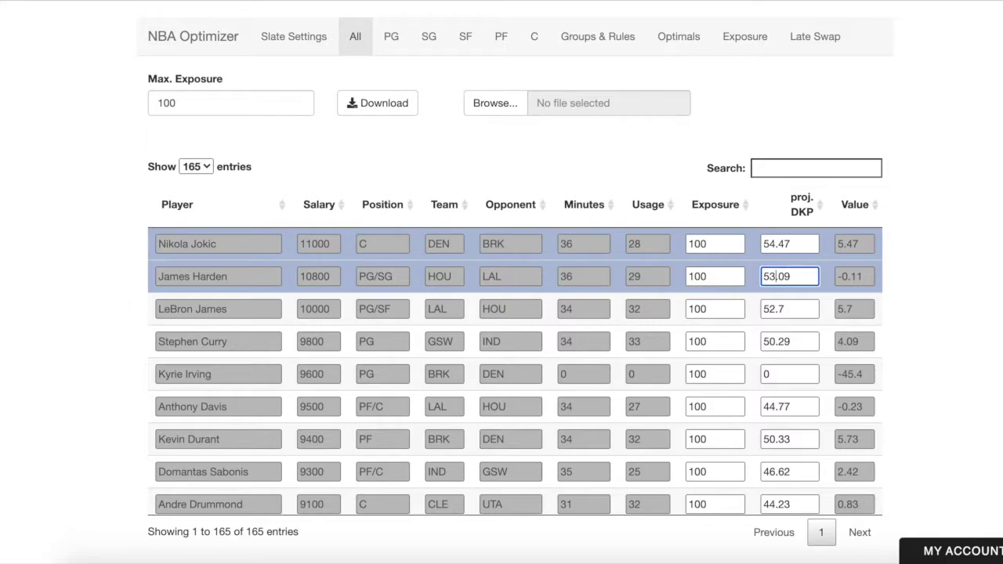
key("Return")
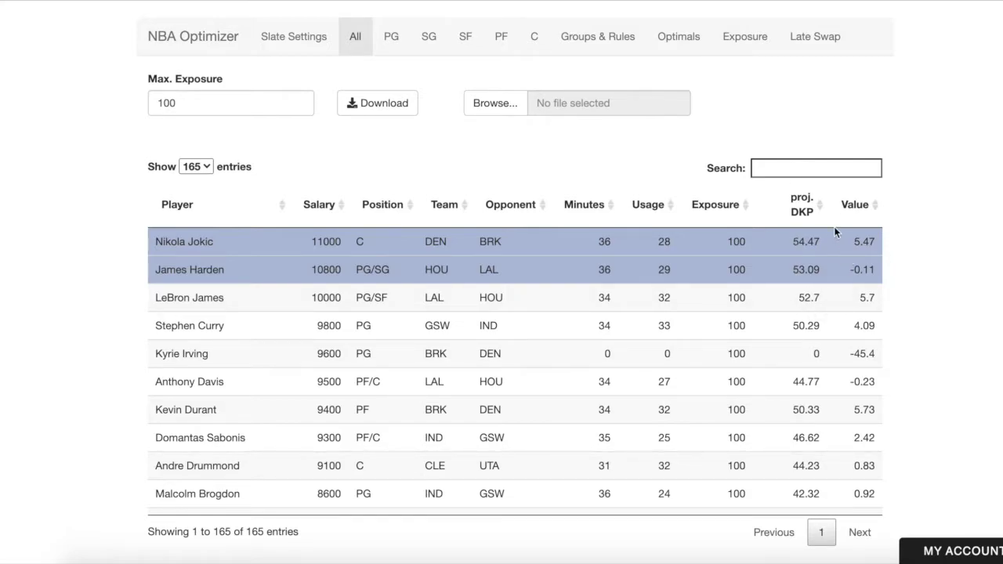
Download the player projections as a CSV file and open it in Excel
left_click(394, 108)
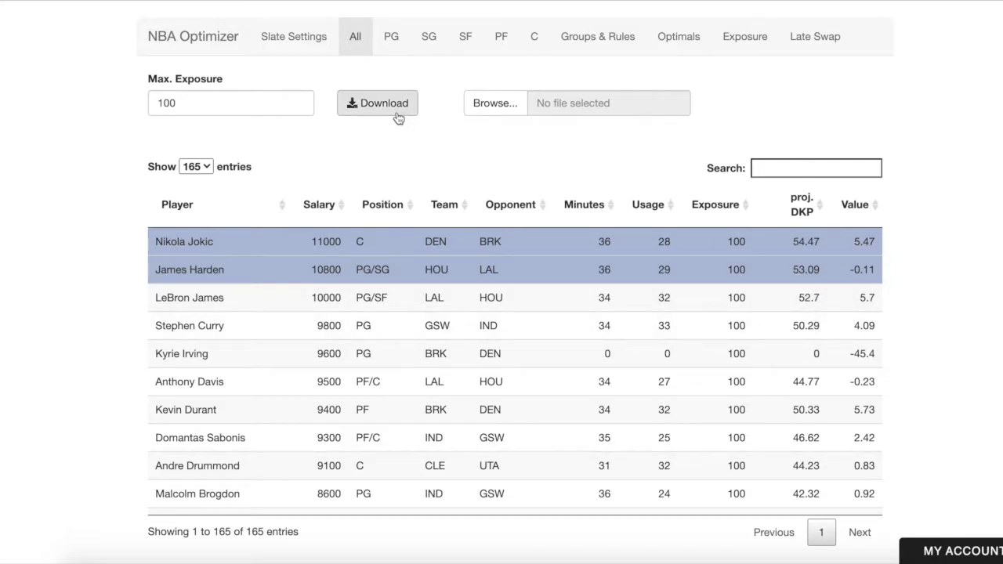
left_click(54, 541)
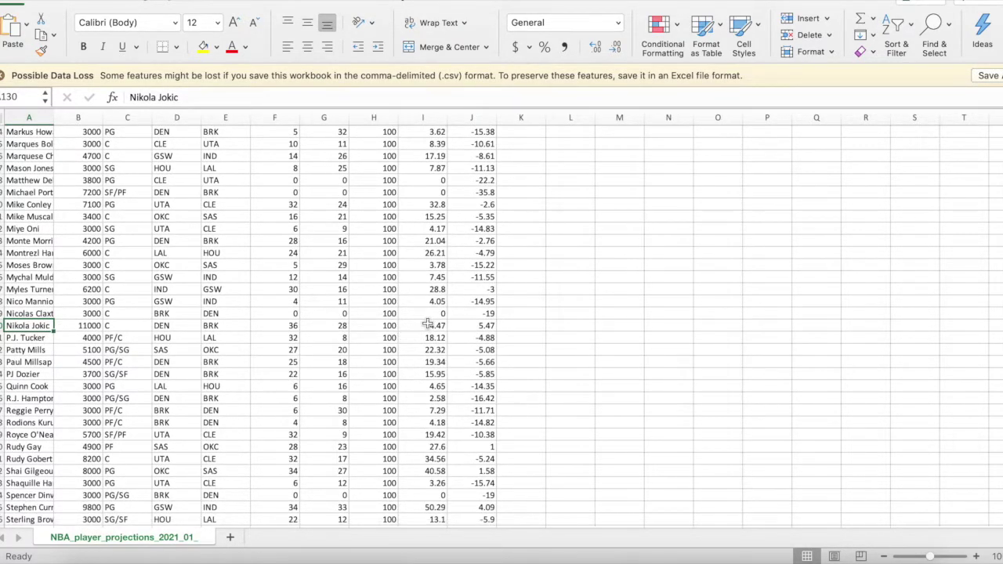
Change the projections in column I of the CSV to 50.47 for Nikola Jokic and 56.09 for James Harden
double_click(432, 327)
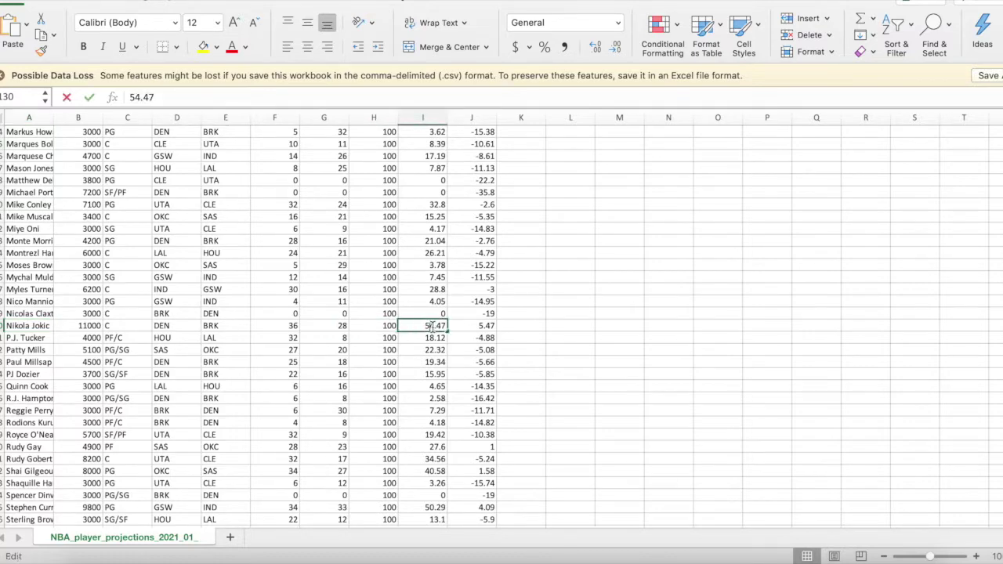
type("0")
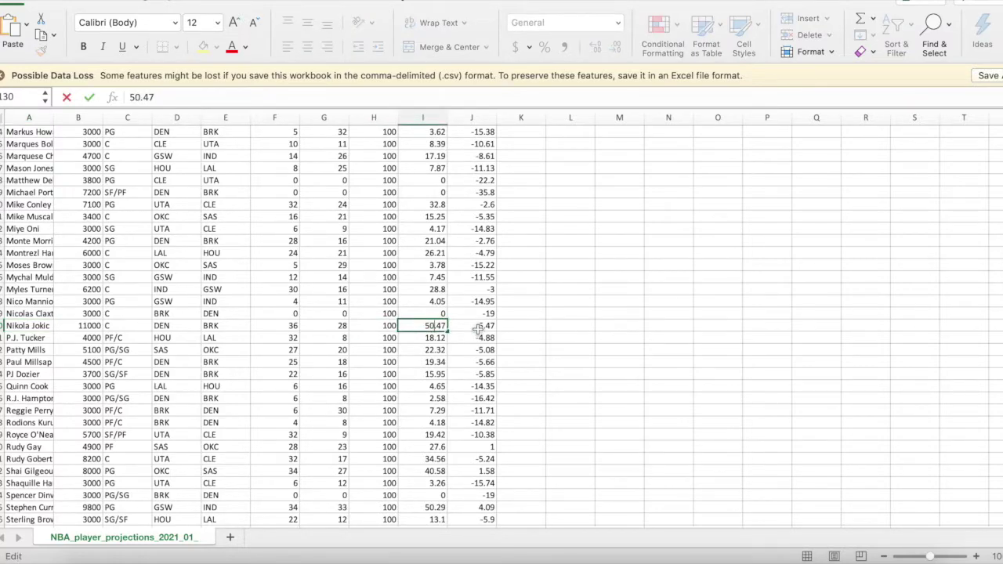
key("Return")
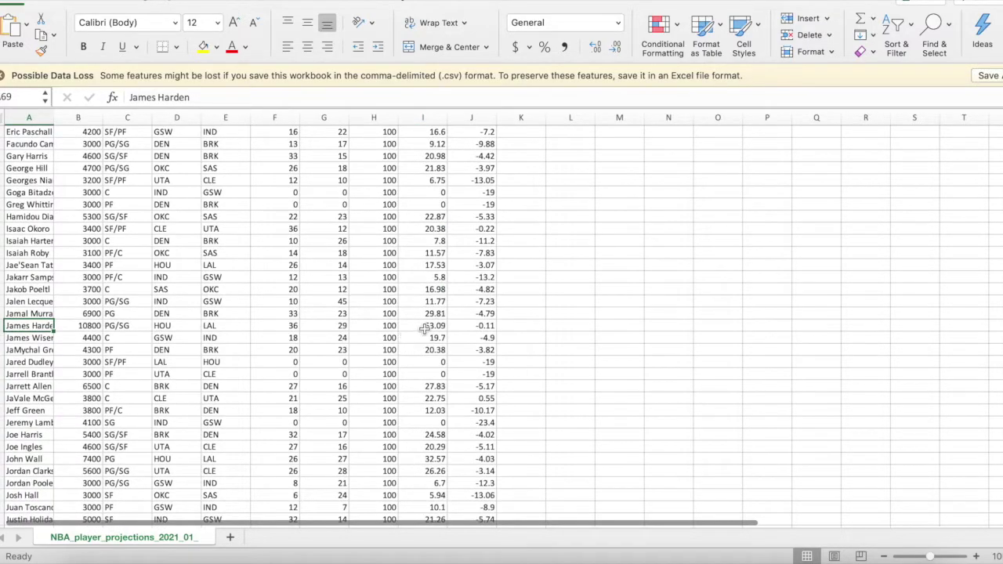
left_click(432, 328)
double_click(432, 326)
key("BackSpace")
type("6.09")
key("Return")
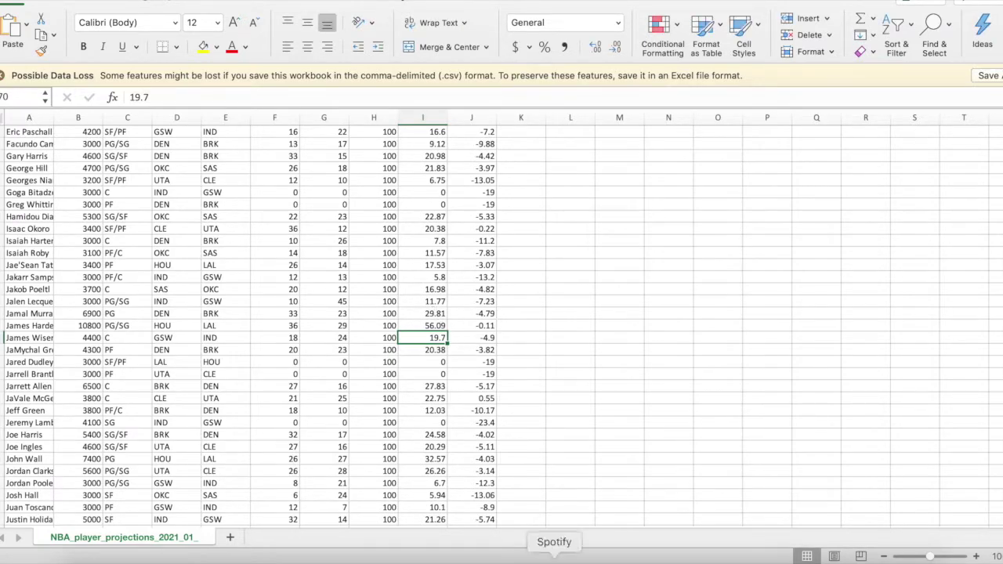
Switch back to Google Chrome and upload NBA_player_projections_2021_01_12.csv from Downloads into the optimizer
left_click(488, 558)
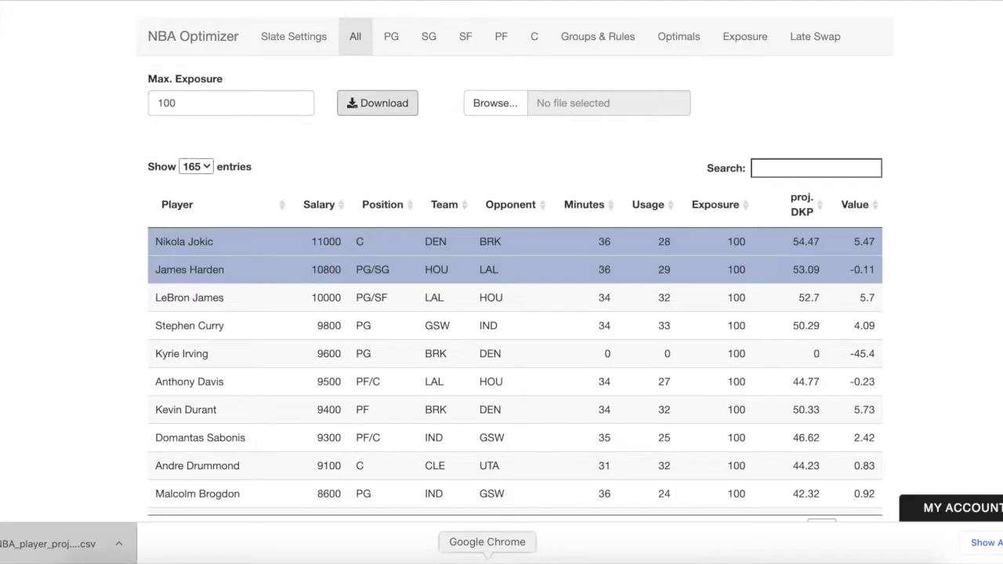
left_click(488, 108)
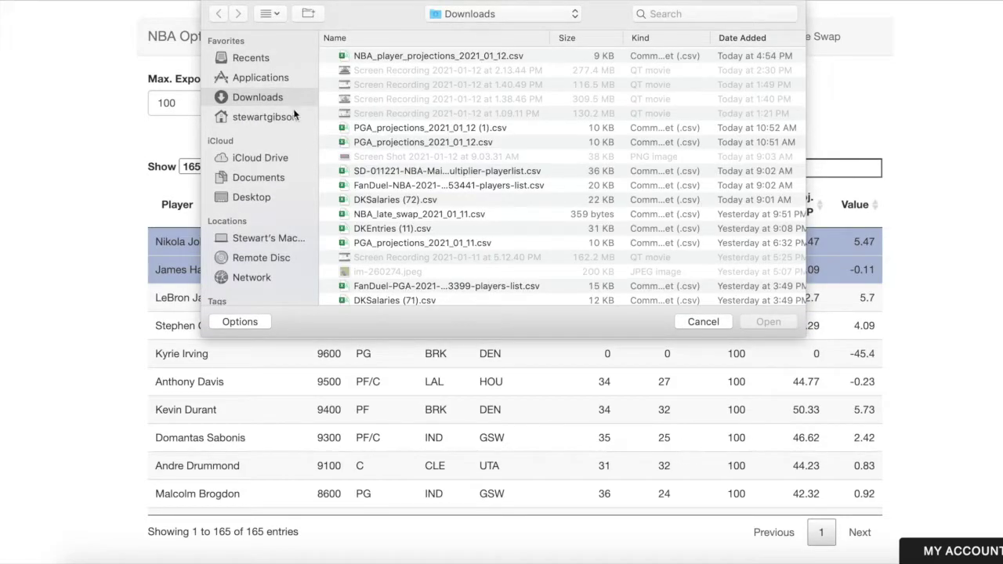
double_click(391, 58)
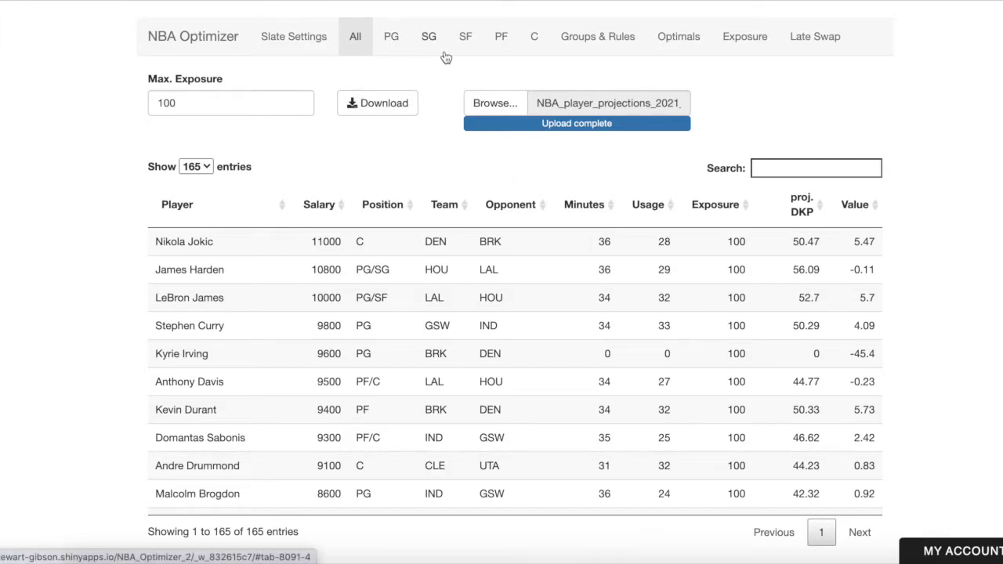
Look through the player tables for each position: PG, SG, SF, PF and C
left_click(391, 39)
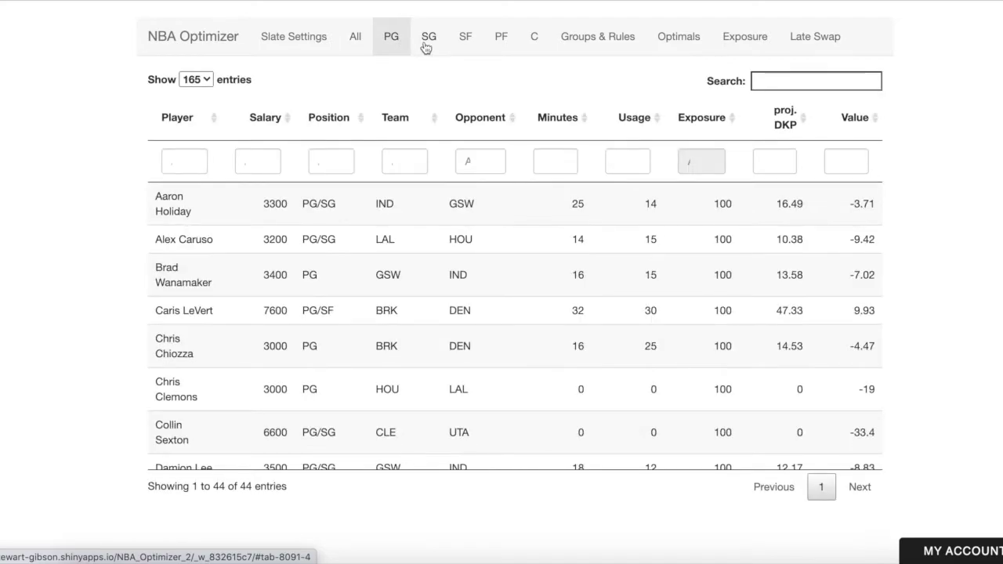
left_click(427, 43)
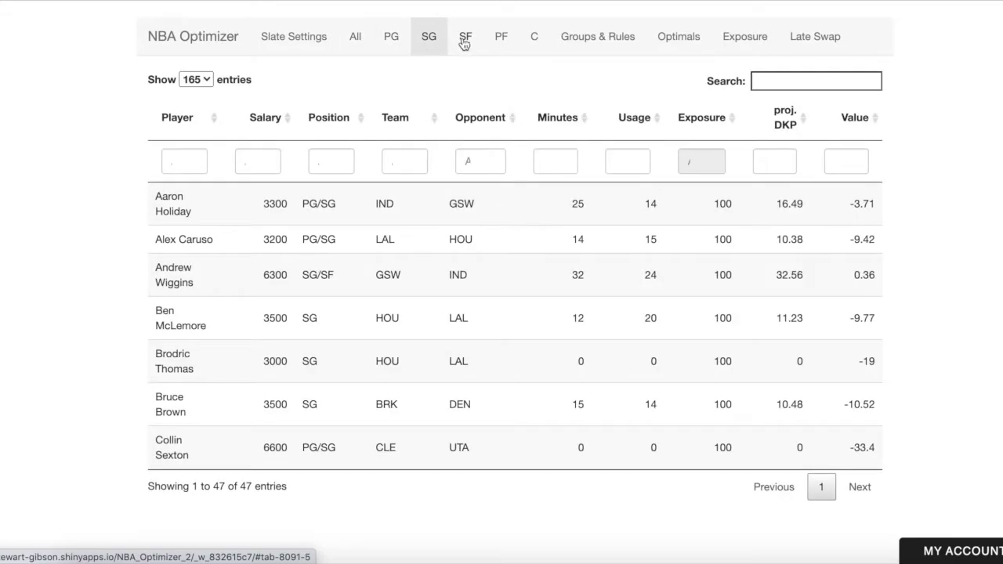
left_click(463, 39)
left_click(500, 40)
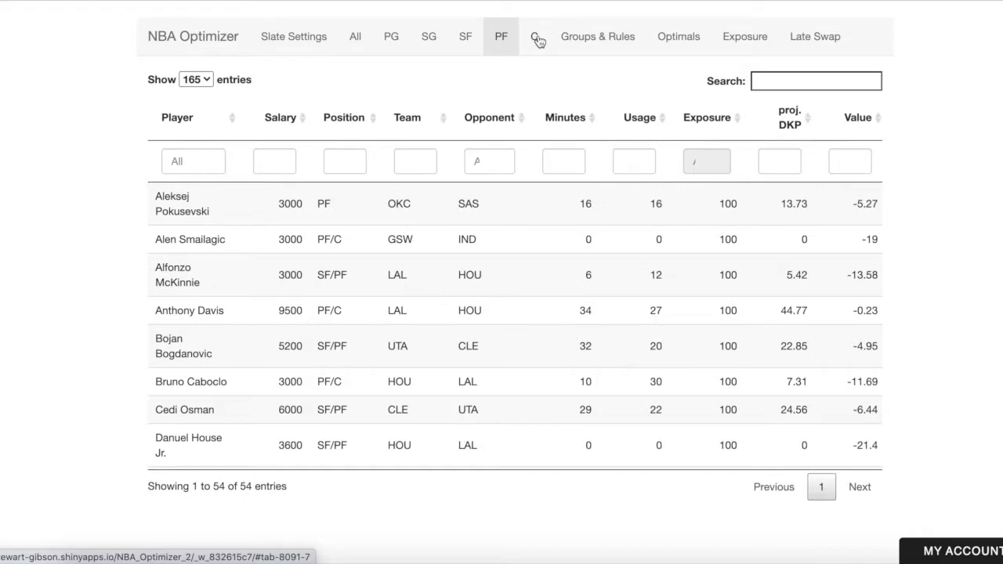
left_click(536, 40)
scroll(542, 118, "up", 2)
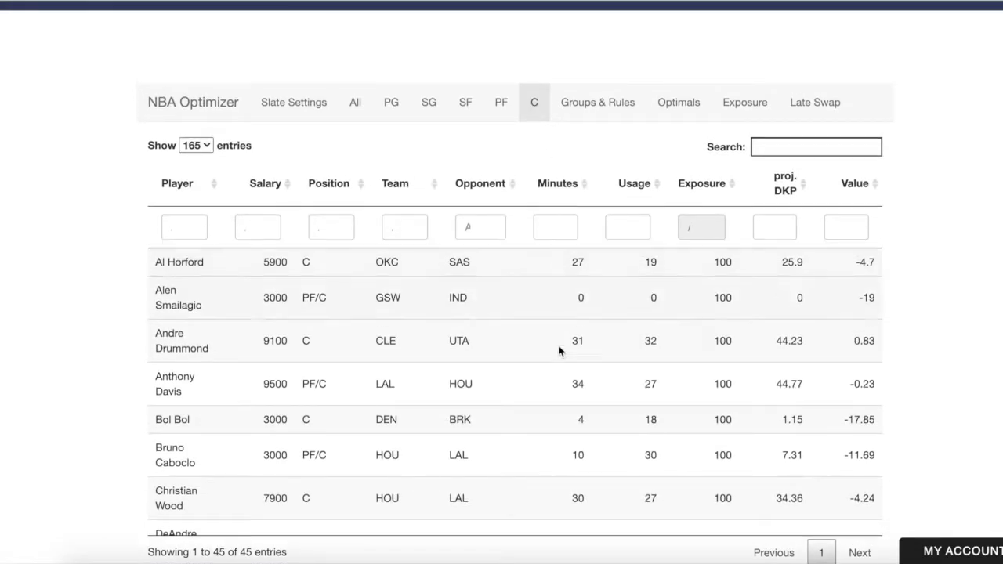
scroll(546, 373, "down", 2)
scroll(546, 369, "up", 2)
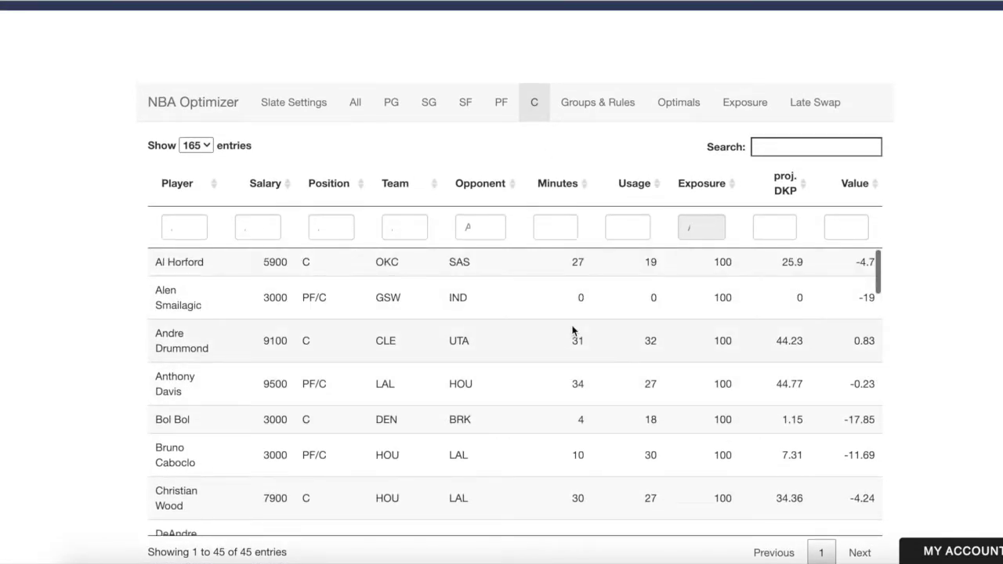
Select Al Horford's row in the C table, and compare the full player list with the PG table
left_click(789, 263)
double_click(789, 264)
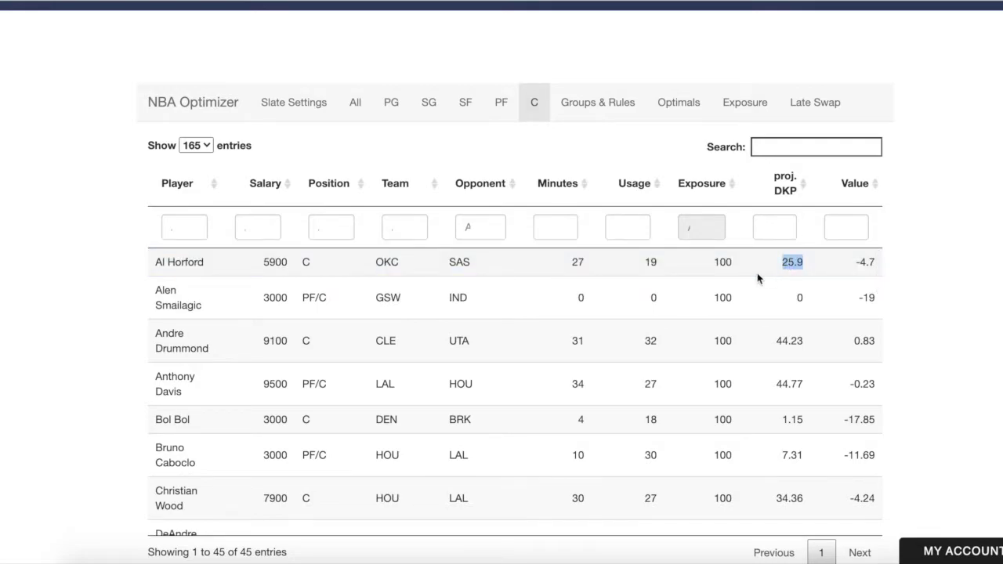
left_click(757, 272)
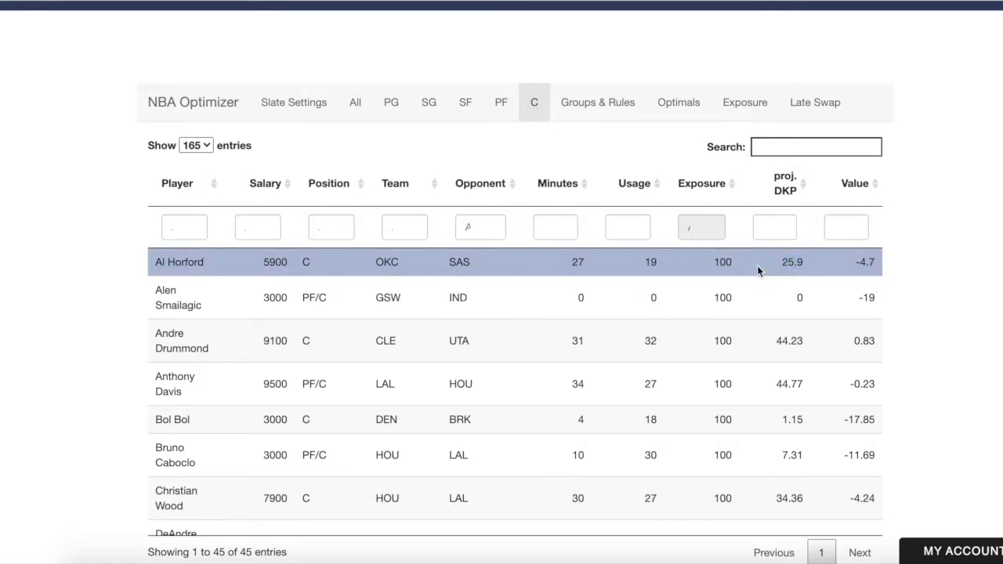
left_click(357, 102)
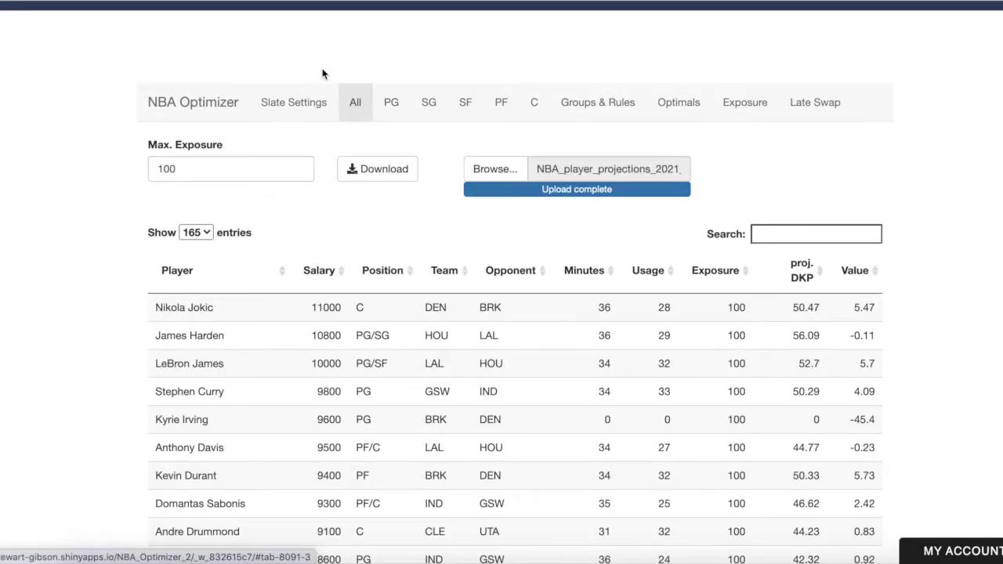
left_click(393, 108)
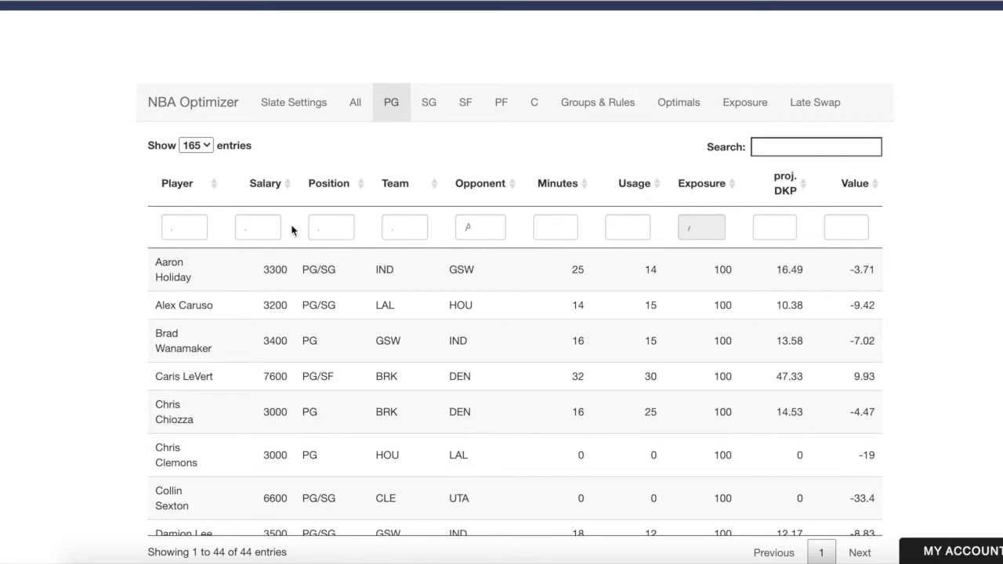
Filter the C player table by team with "ok", and clear the filter again
left_click(537, 111)
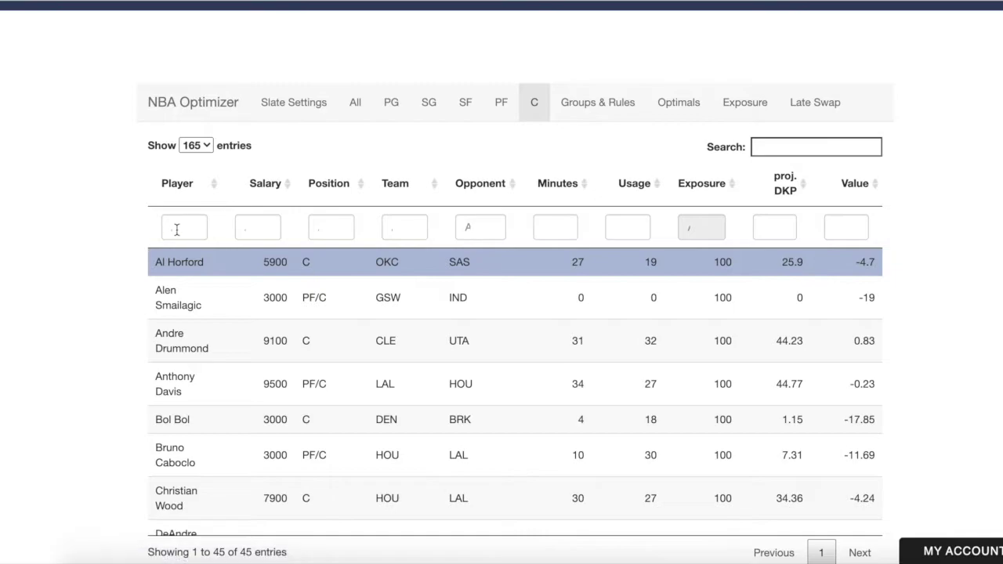
left_click(403, 227)
type("o")
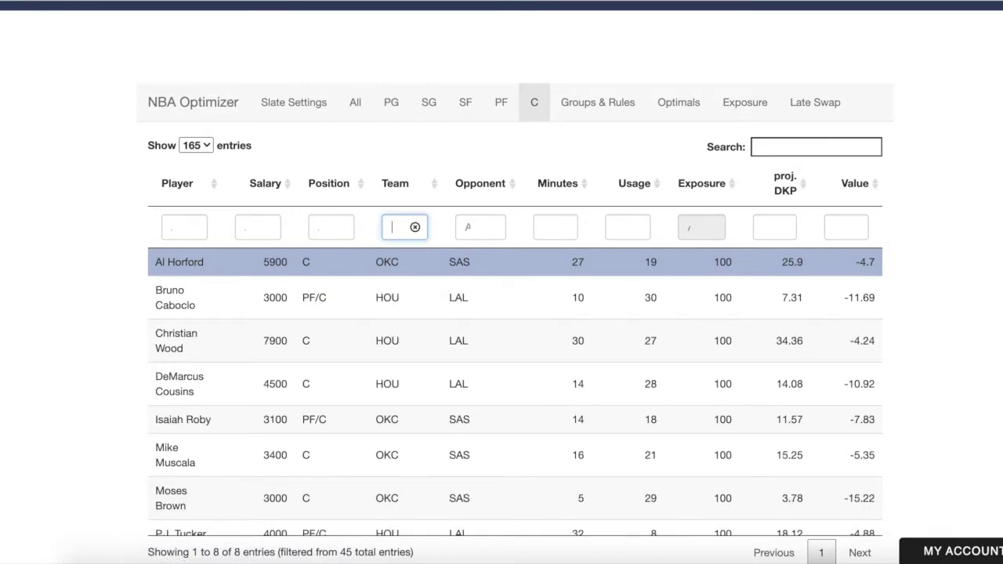
type("k")
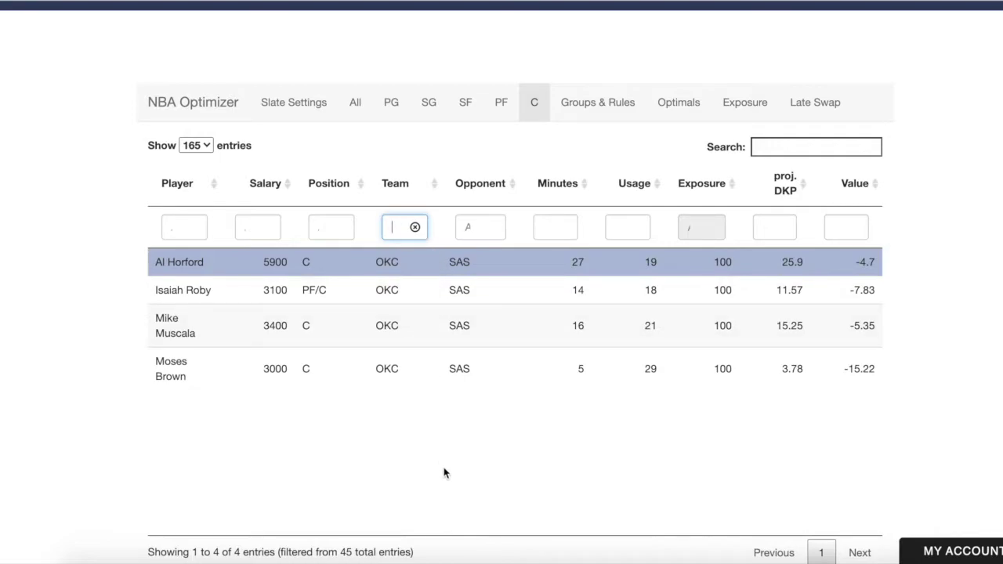
left_click(414, 226)
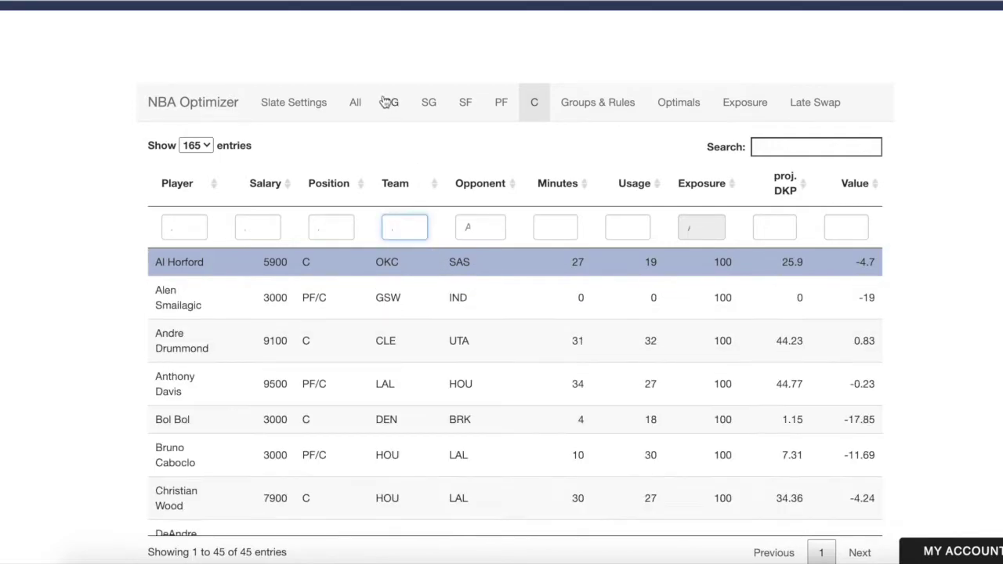
Sort the PF player table by Value from highest to lowest
left_click(356, 101)
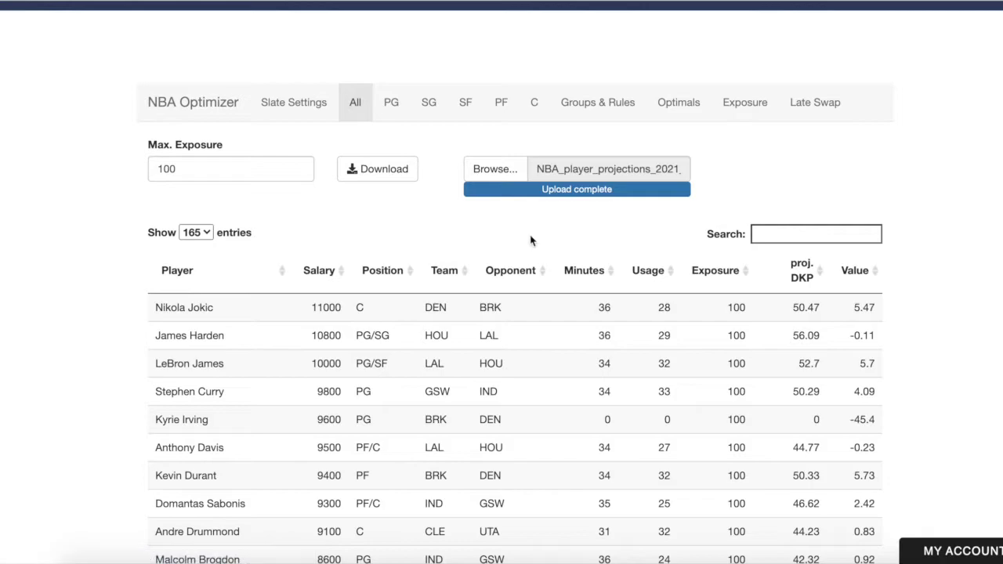
left_click(466, 110)
left_click(499, 109)
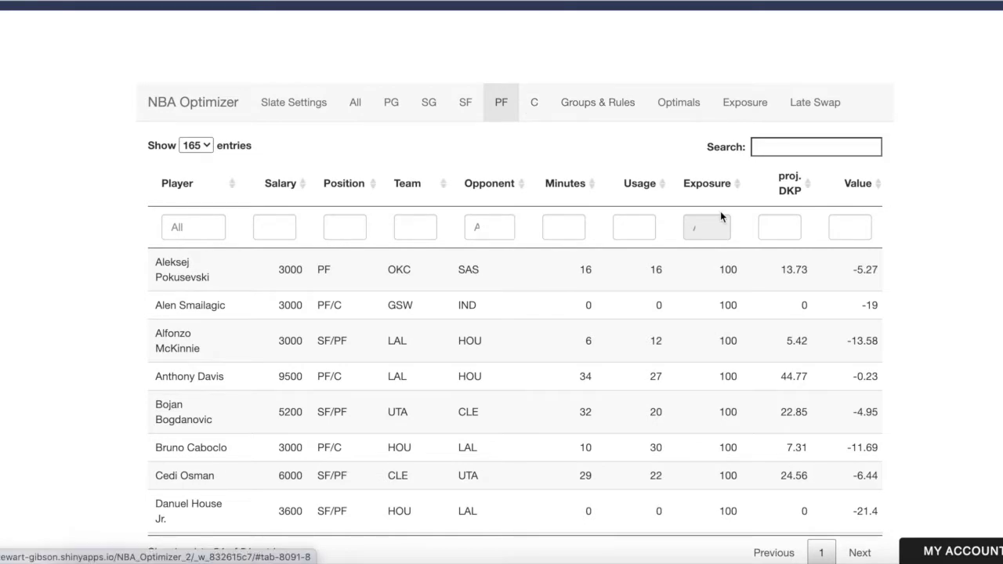
left_click(858, 191)
scroll(743, 397, "up", 1)
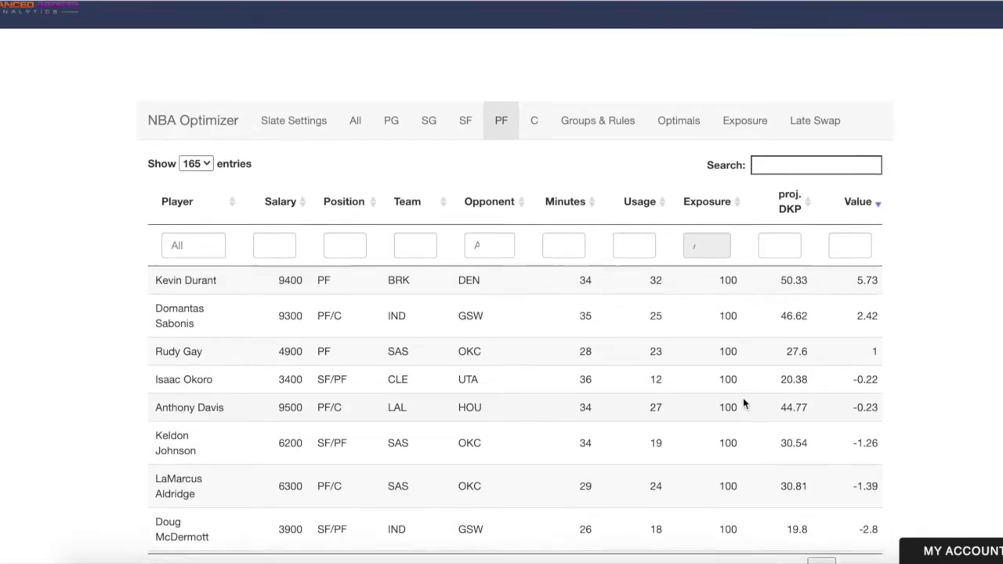
scroll(956, 323, "down", 2)
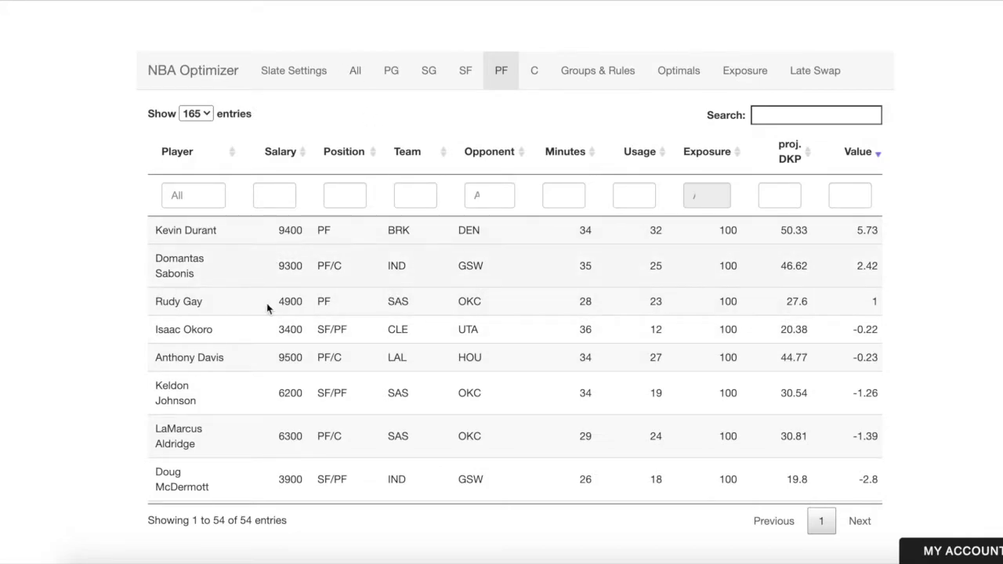
Lock James Harden in the general settings of Groups & Rules
left_click(536, 75)
left_click(584, 75)
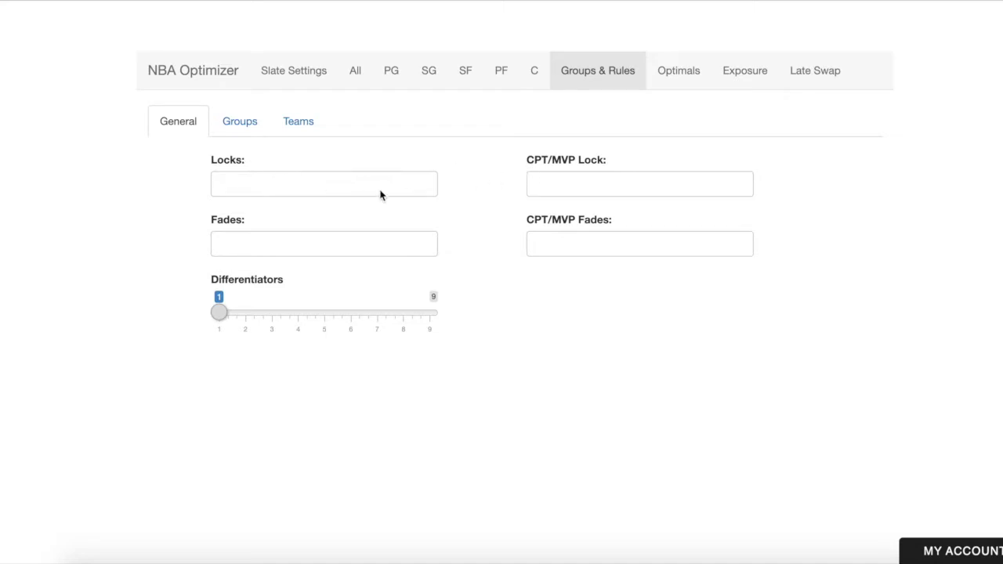
left_click(281, 188)
type("hardn")
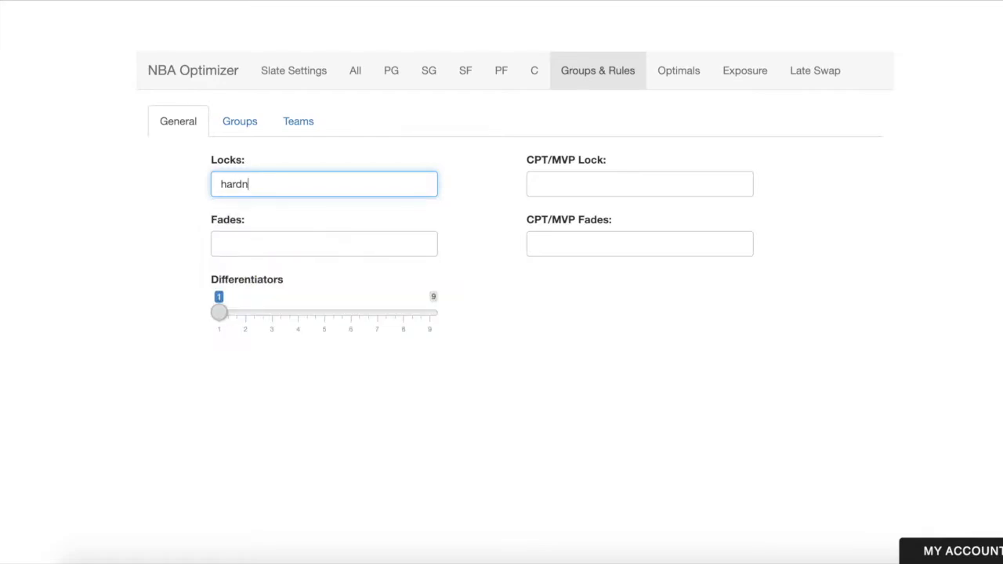
key("BackSpace")
type("en")
left_click(264, 212)
left_click(190, 227)
Add Nikola Jokic to the fades in the general rules
left_click(274, 245)
type("jok")
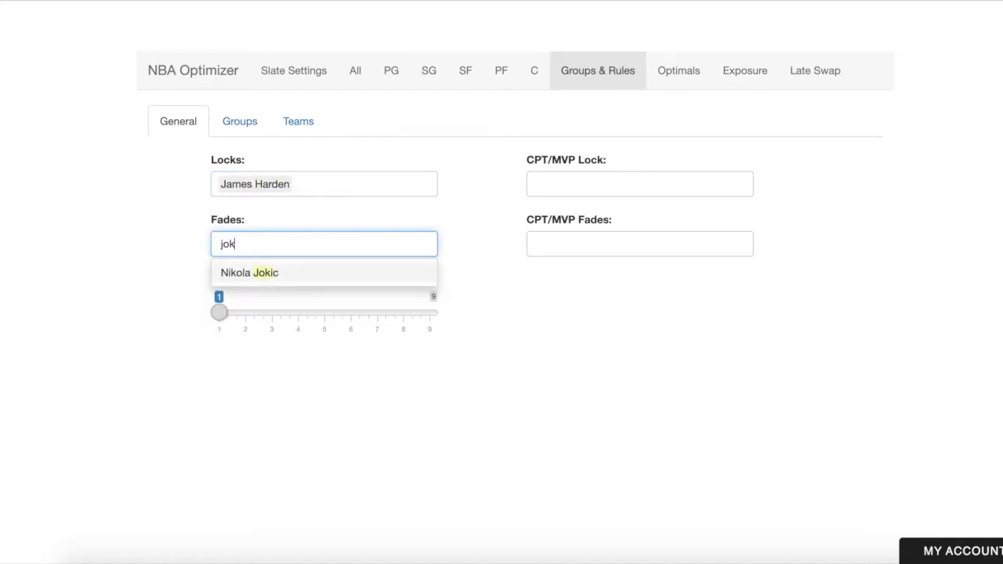
type("ic")
left_click(274, 272)
left_click(119, 233)
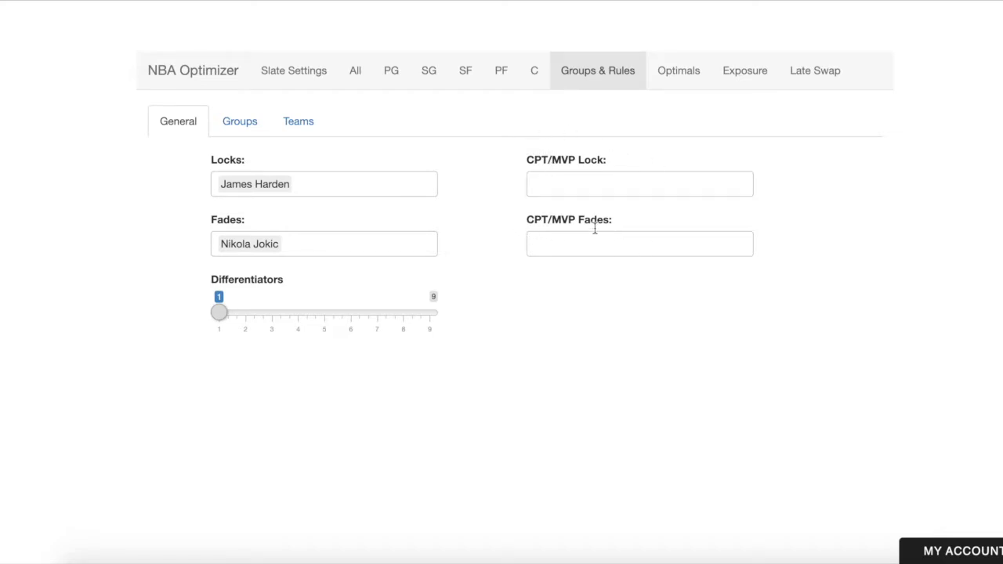
Examine the minimum and maximum player limits per team, and check which teams are selected in the slate settings
left_click(288, 131)
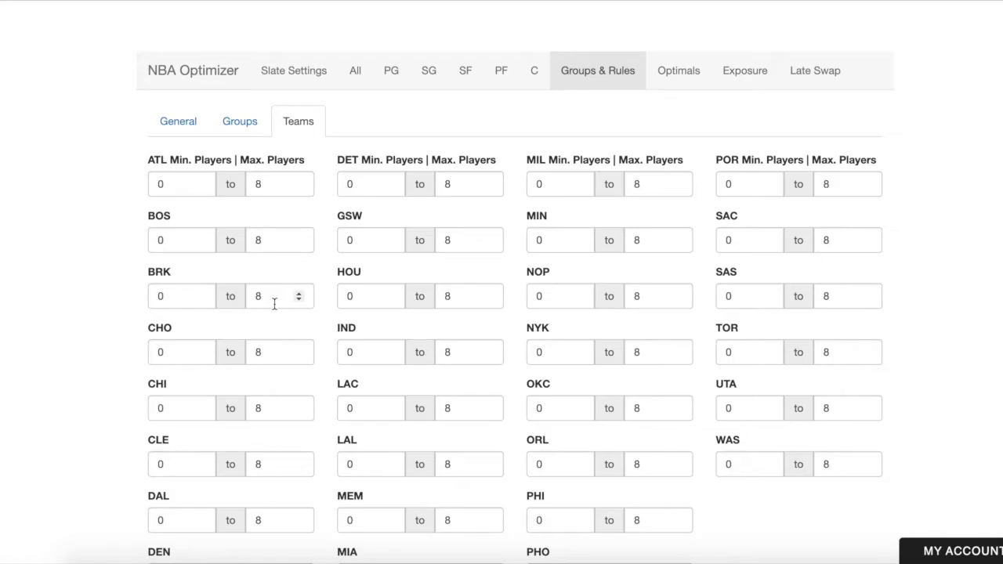
scroll(275, 304, "down", 1)
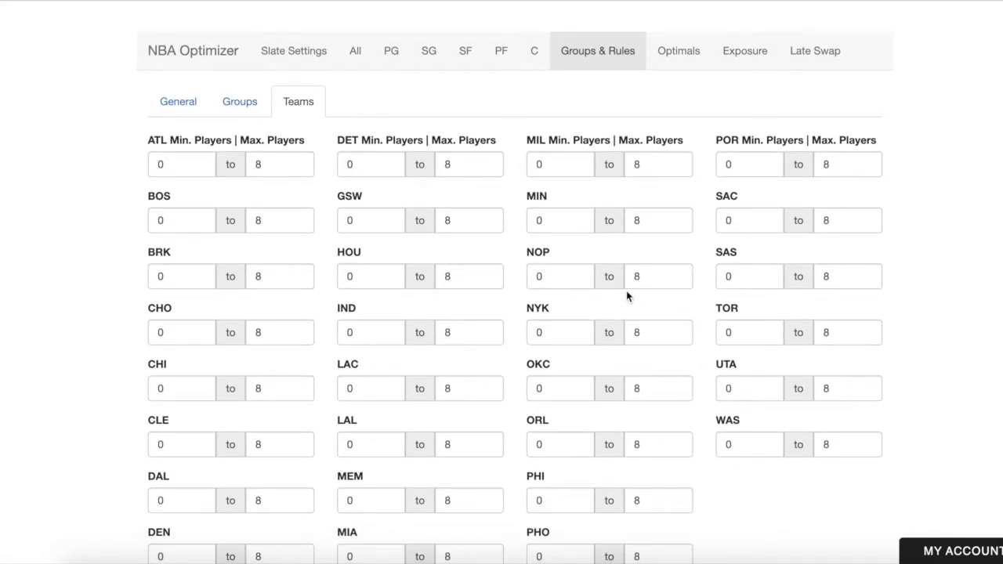
scroll(577, 384, "down", 2)
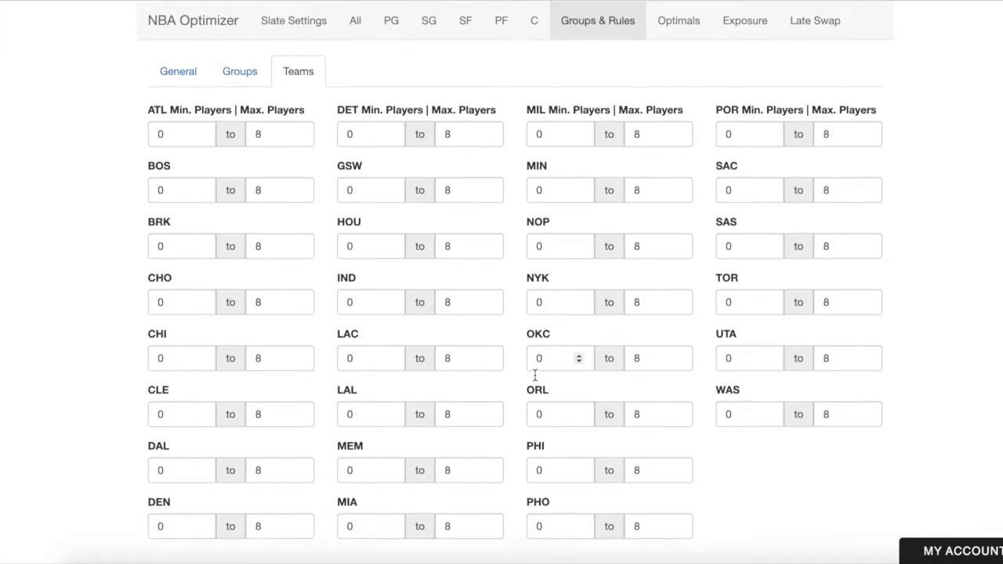
scroll(535, 375, "up", 3)
left_click(299, 95)
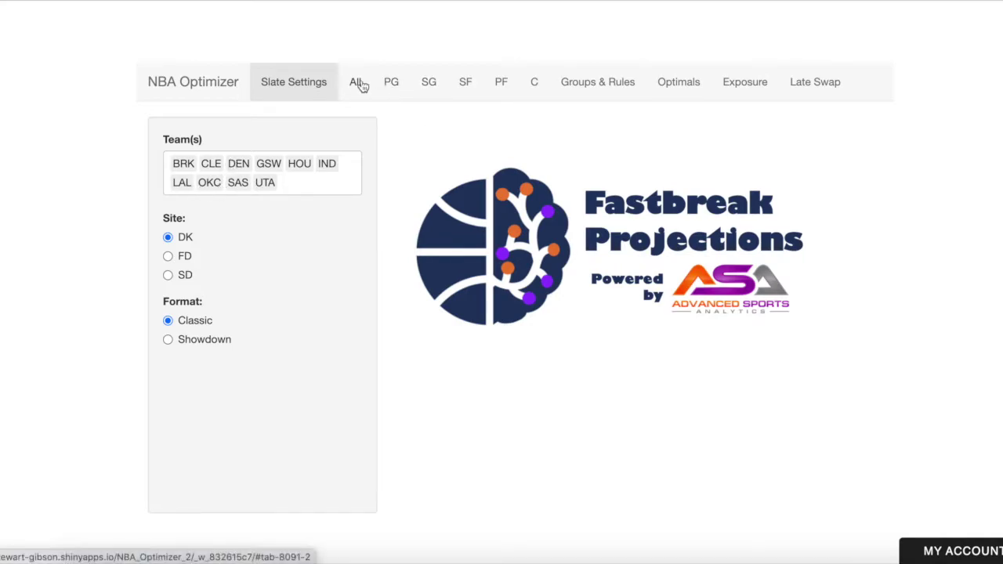
left_click(600, 83)
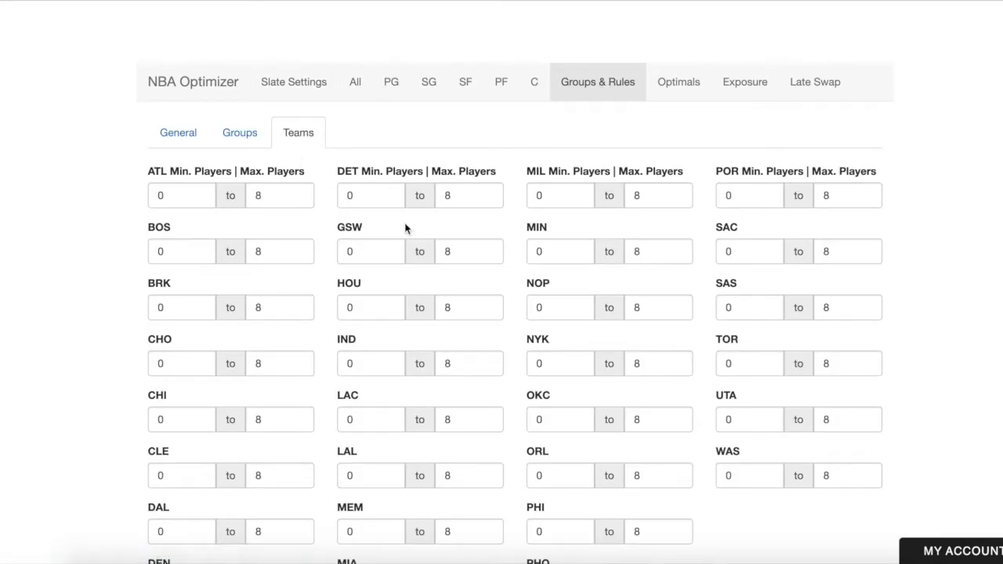
Set the team rules to a maximum of 0 DEN players and a minimum of 2 HOU players
scroll(397, 393, "down", 3)
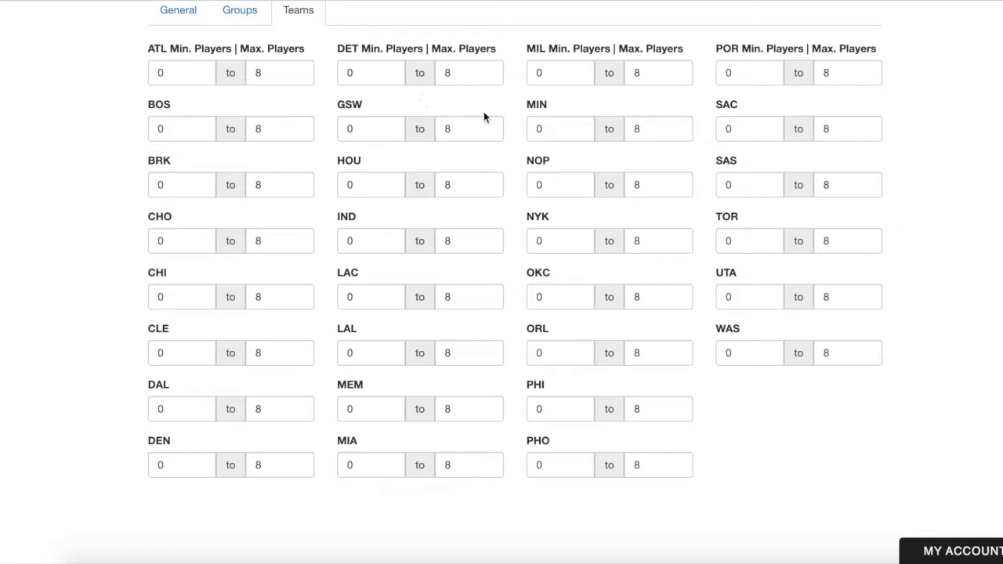
left_click(273, 466)
key("BackSpace")
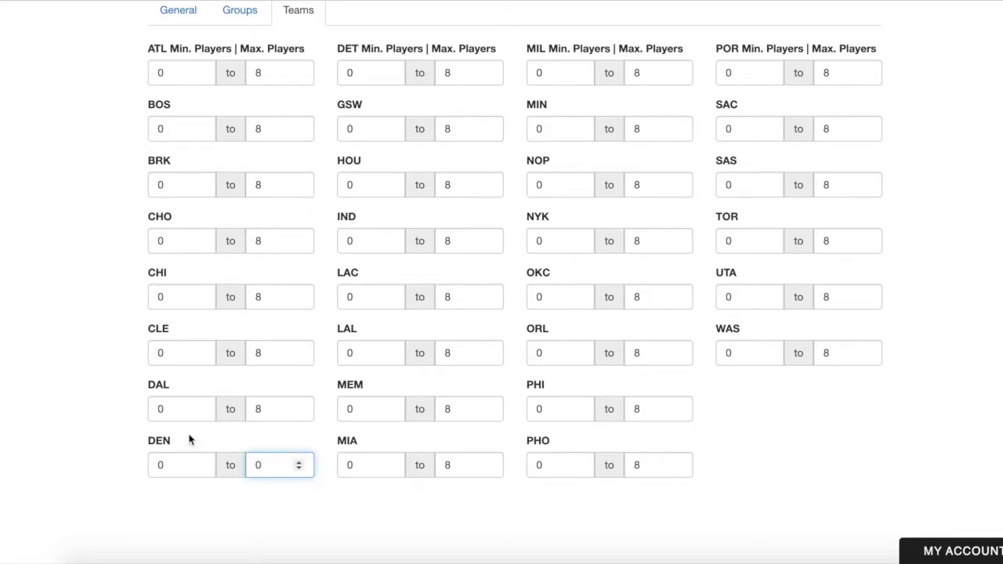
left_click(106, 392)
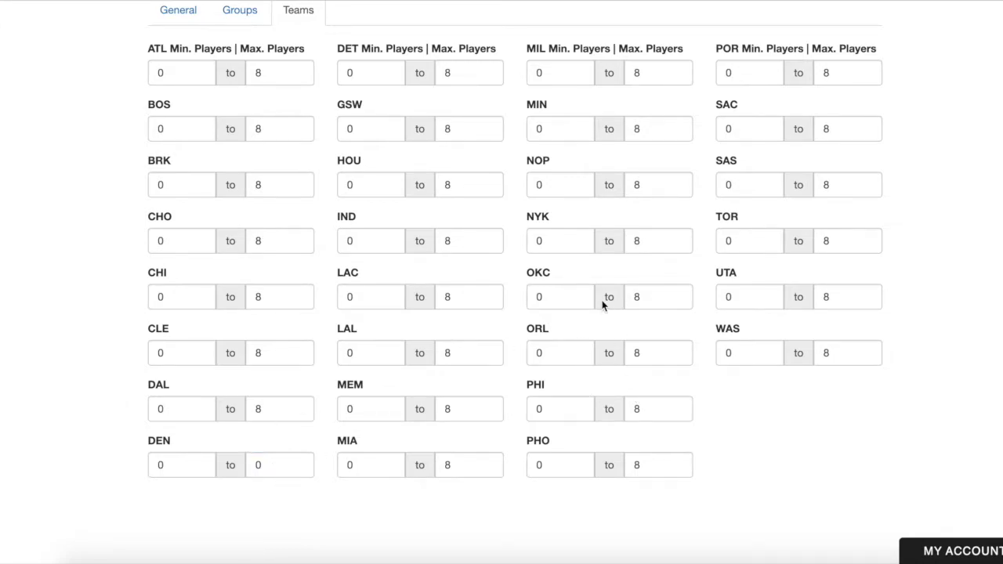
left_click(364, 185)
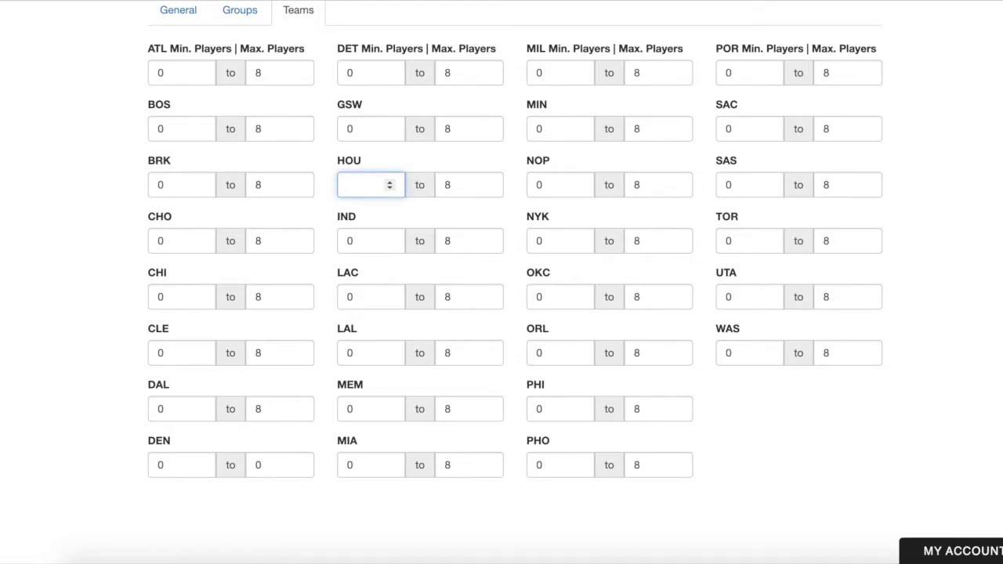
left_click(130, 186)
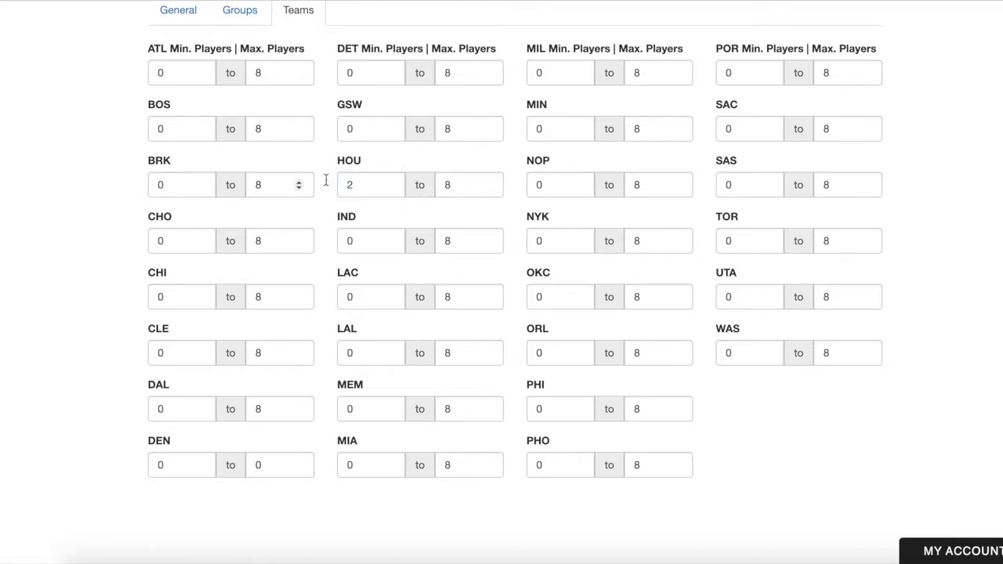
Open the player group rules, and sort the full player list by Value from highest to lowest
scroll(376, 176, "up", 3)
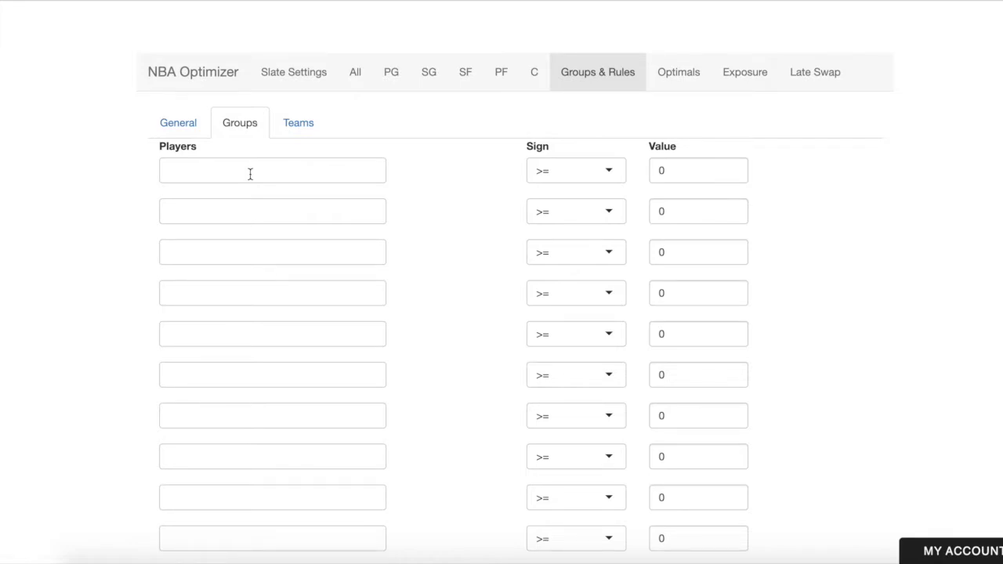
left_click(354, 71)
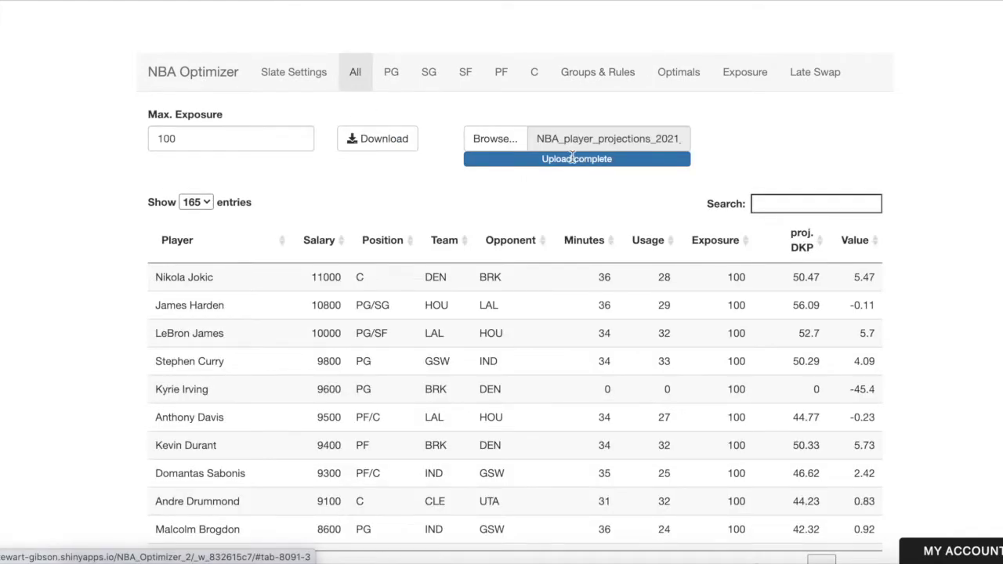
left_click(853, 245)
left_click(853, 243)
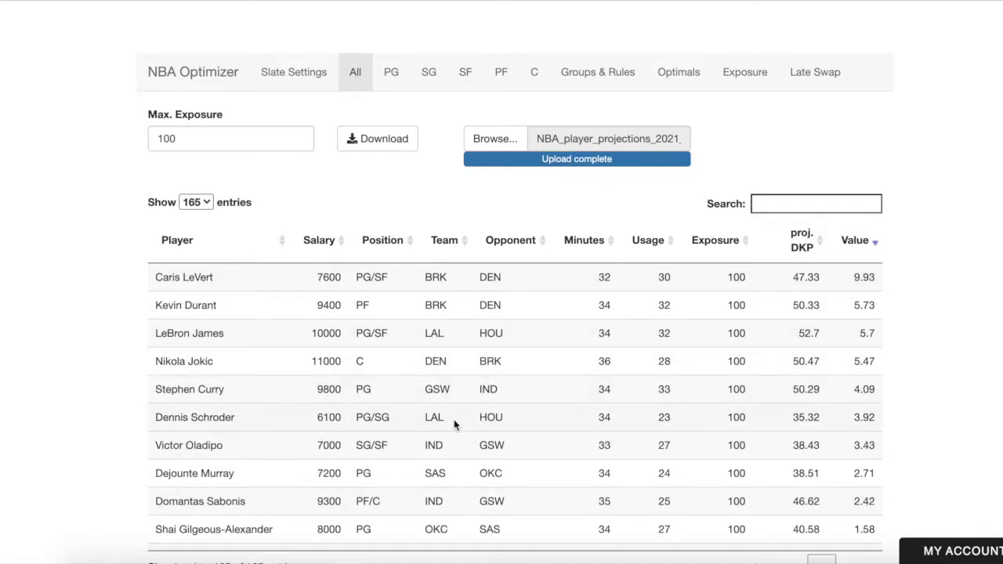
Look through the full player list in order of Value, highlighting the rows of James Harden and Jae'Sean Tate
scroll(439, 470, "up", 1)
scroll(440, 452, "down", 5)
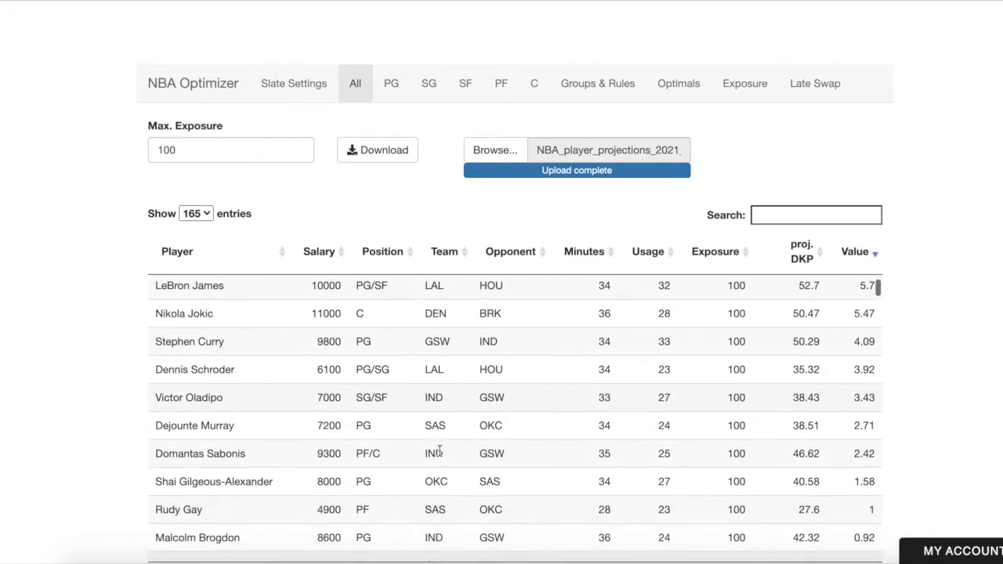
left_click(391, 505)
scroll(391, 505, "down", 4)
scroll(391, 505, "down", 8)
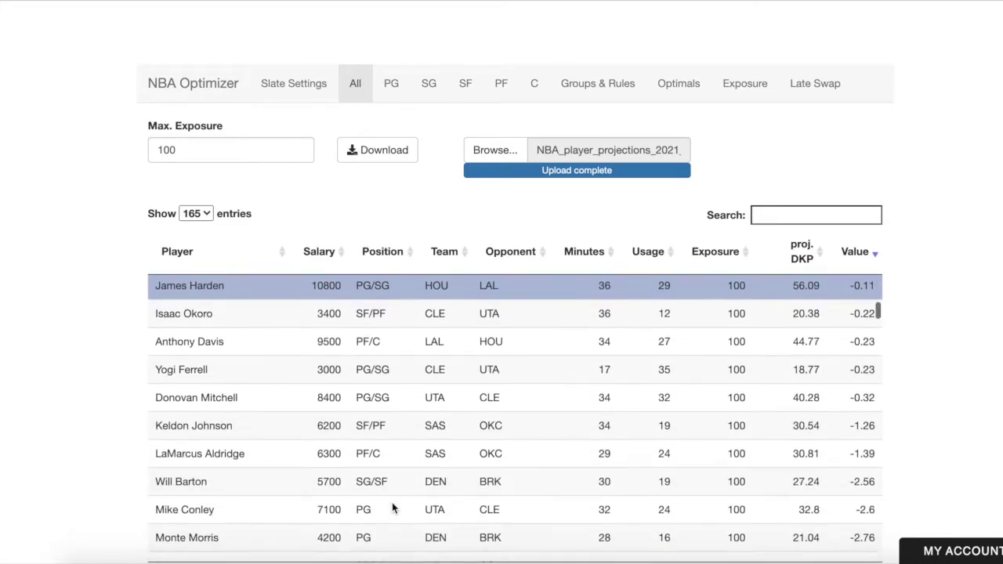
scroll(391, 505, "down", 1)
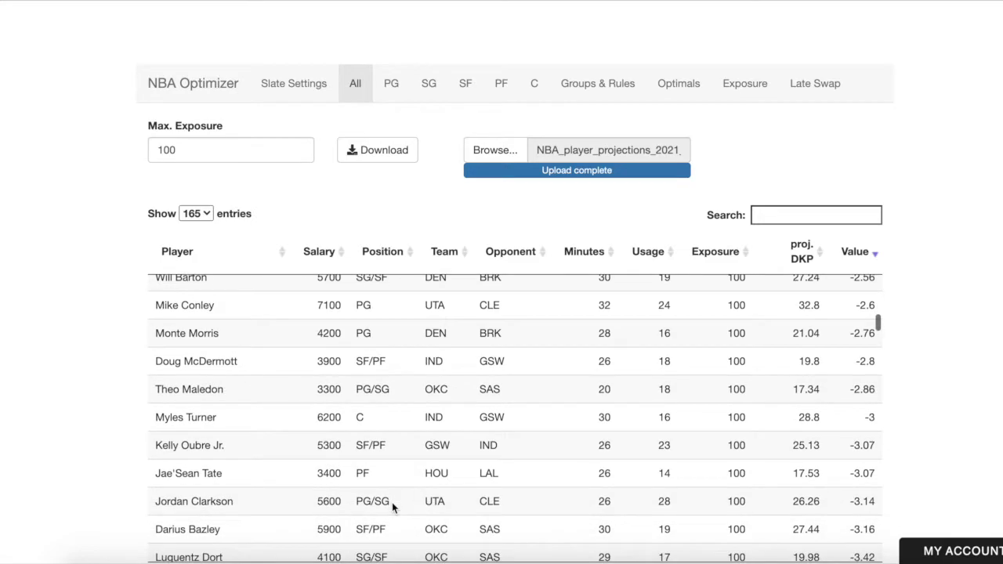
left_click(276, 468)
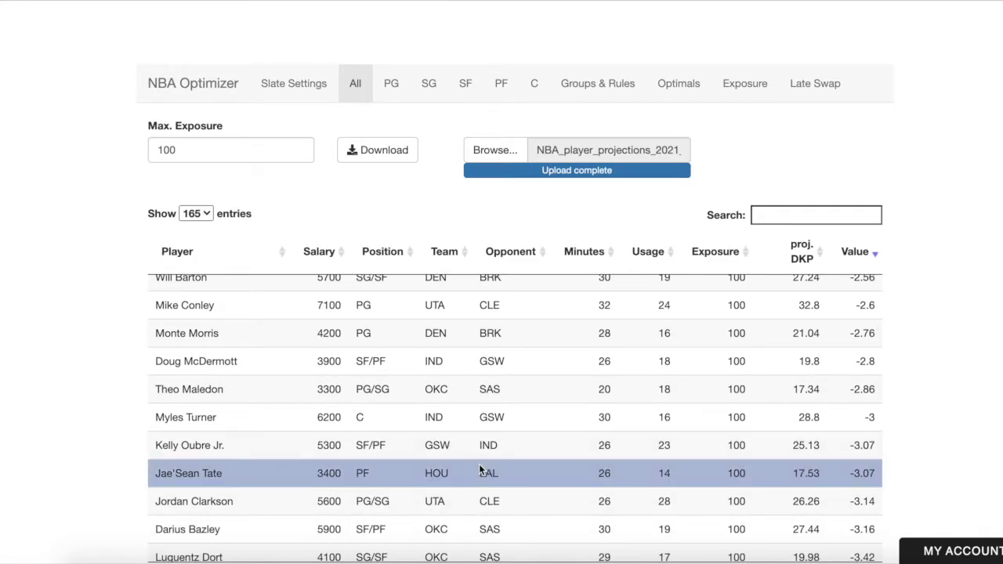
scroll(403, 476, "down", 2)
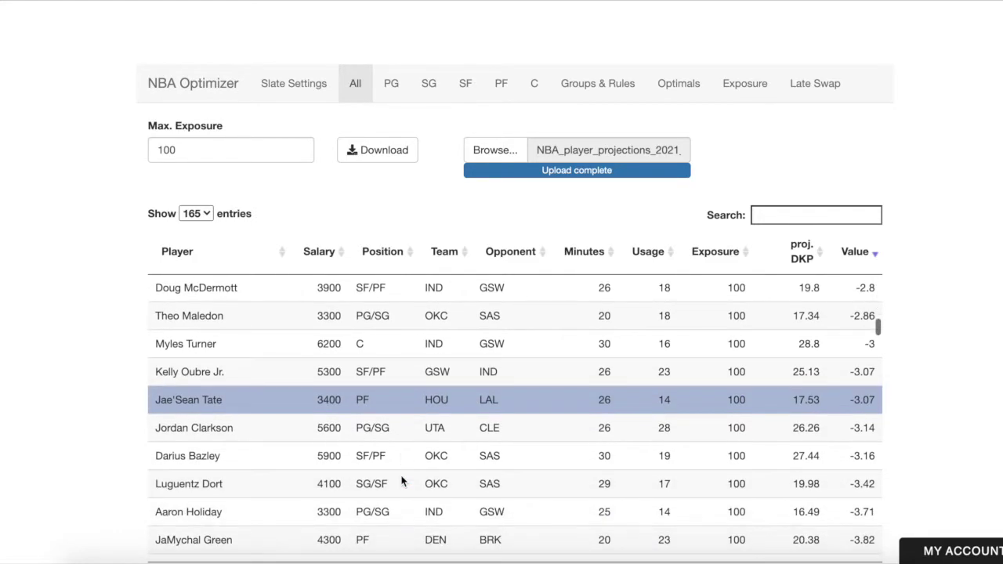
scroll(406, 489, "down", 2)
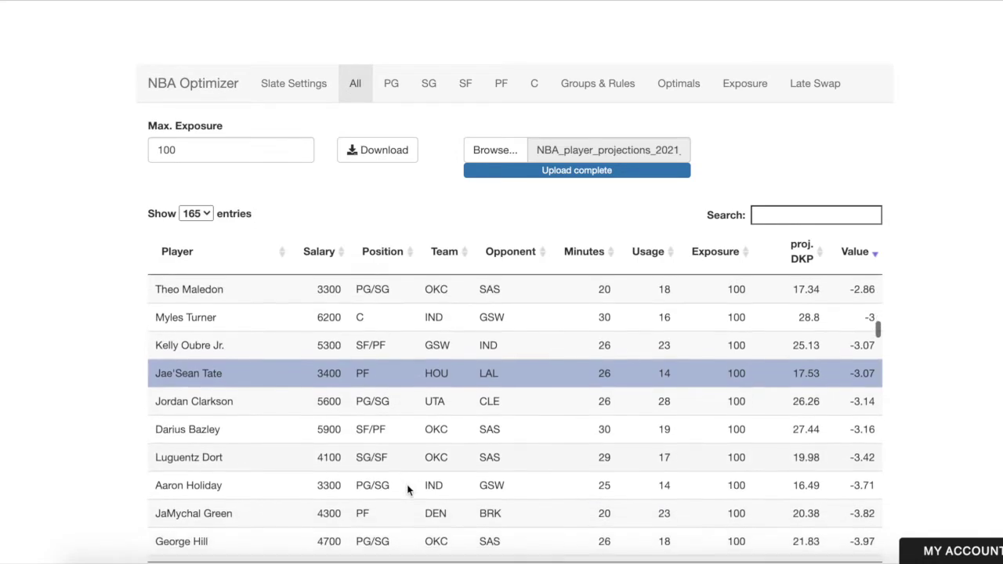
Look through the Value-sorted player list for HOU players, highlighting John Wall, David Nwaba and P.J. Tucker
scroll(407, 489, "down", 2)
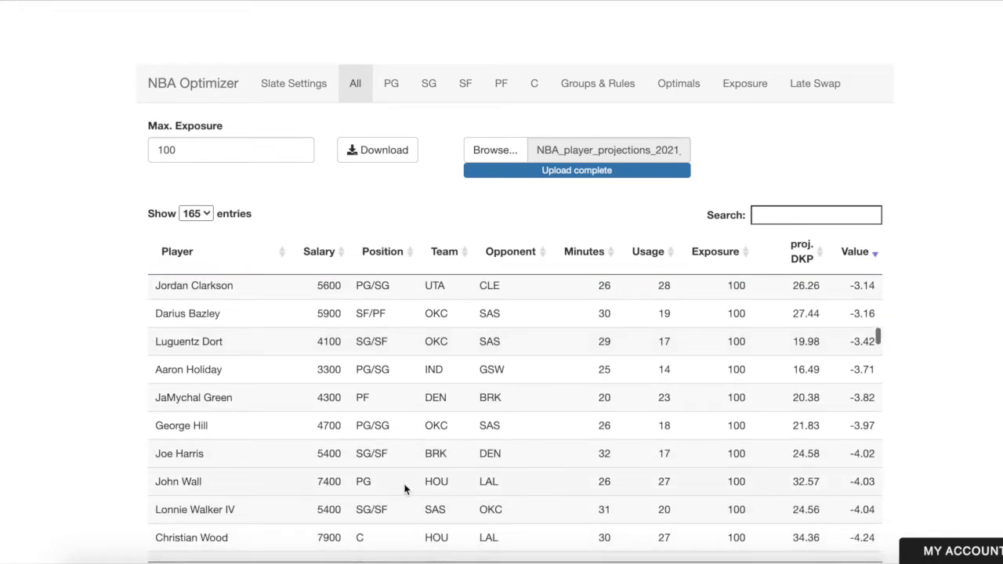
left_click(404, 489)
scroll(403, 489, "down", 2)
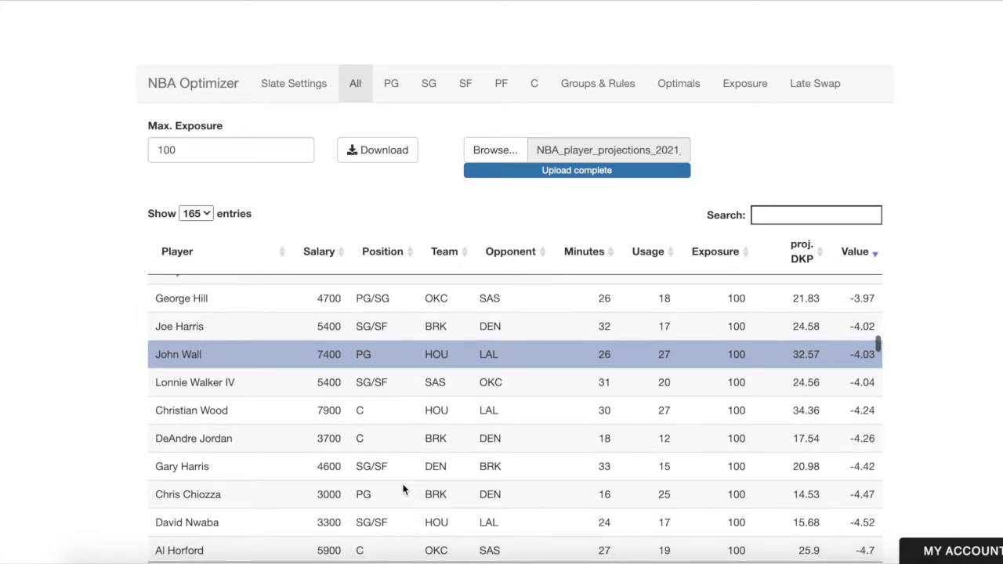
left_click(400, 482)
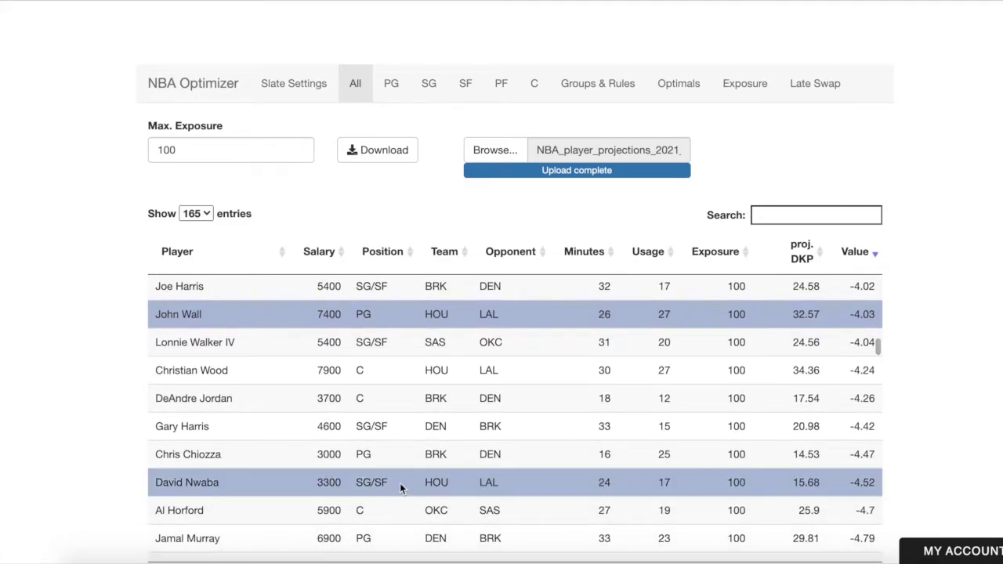
scroll(421, 470, "down", 1)
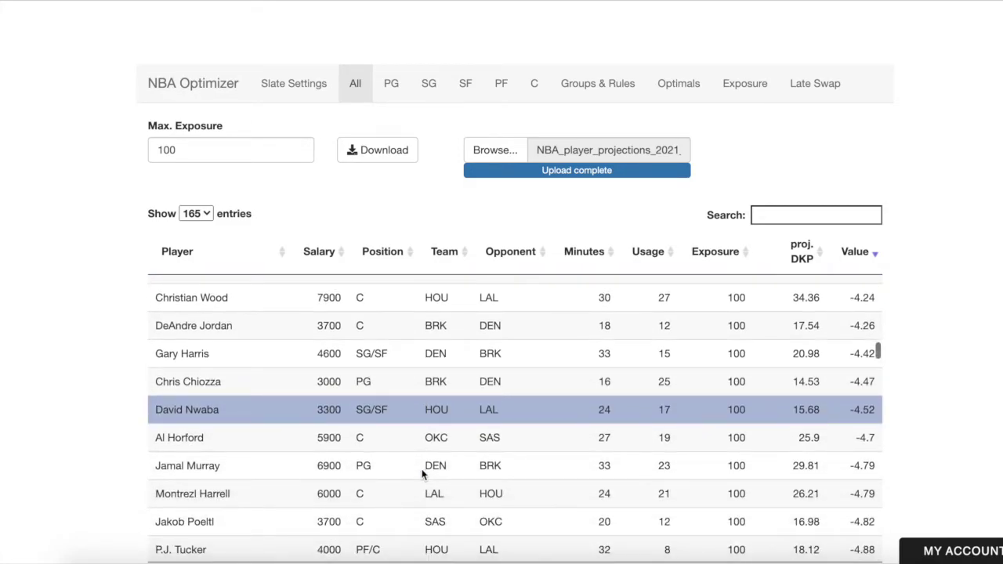
scroll(403, 475, "down", 1)
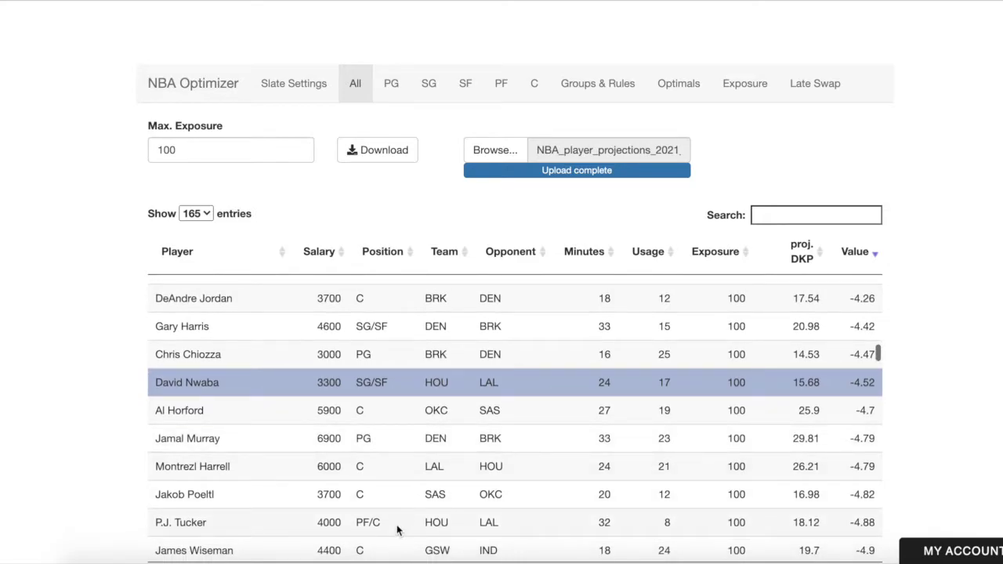
left_click(397, 530)
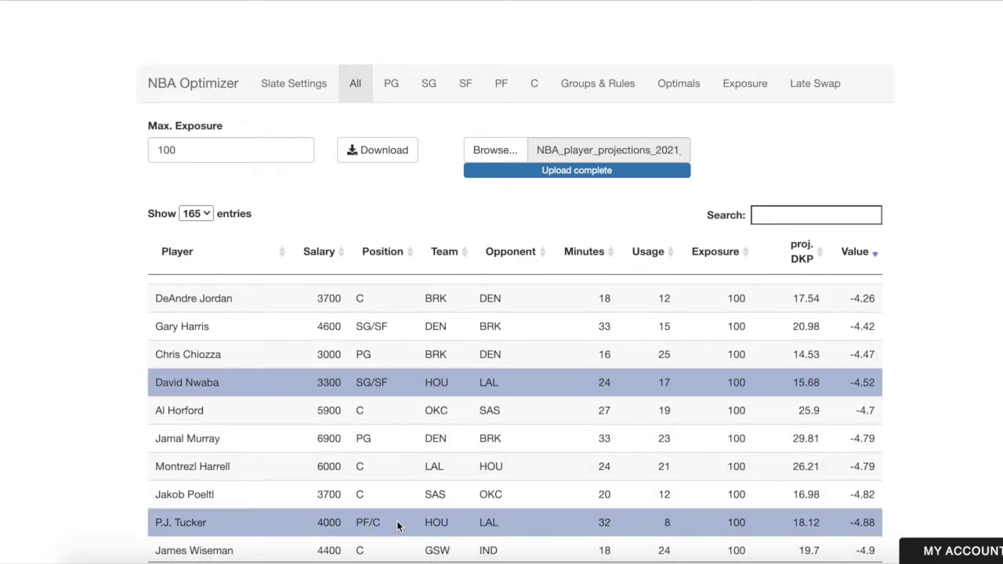
scroll(396, 520, "down", 3)
scroll(392, 496, "down", 4)
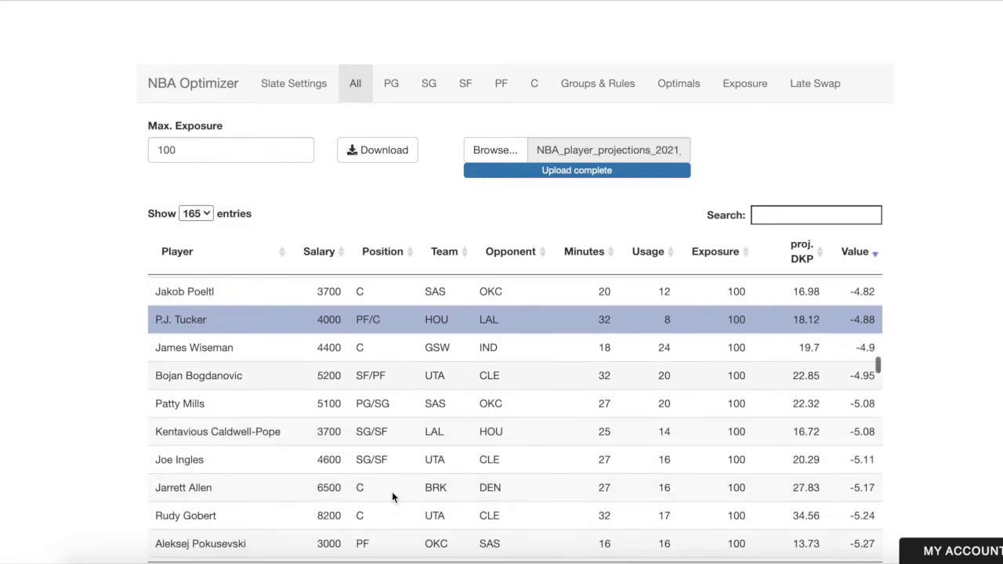
scroll(391, 494, "down", 3)
scroll(392, 481, "up", 5)
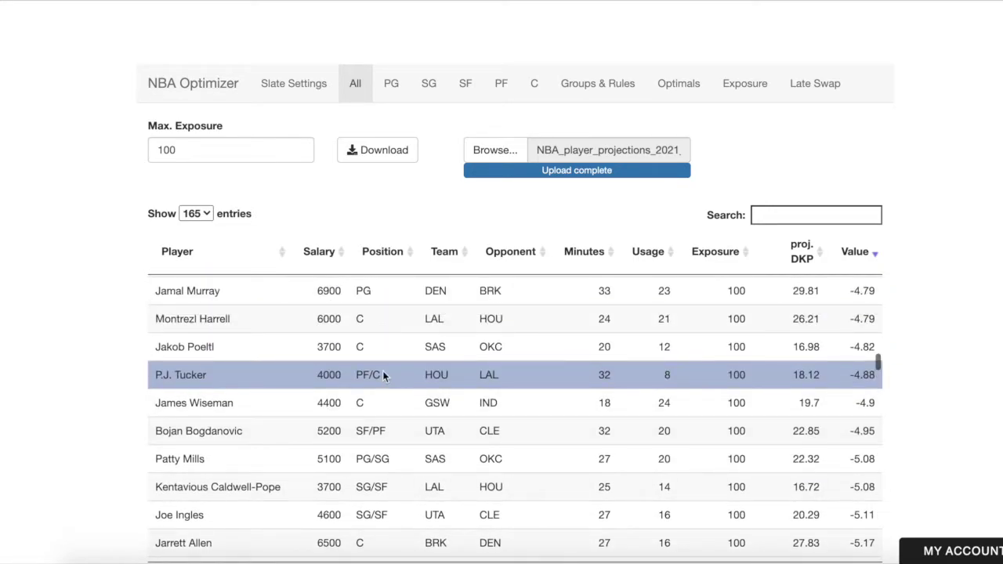
scroll(384, 376, "up", 6)
scroll(384, 376, "up", 8)
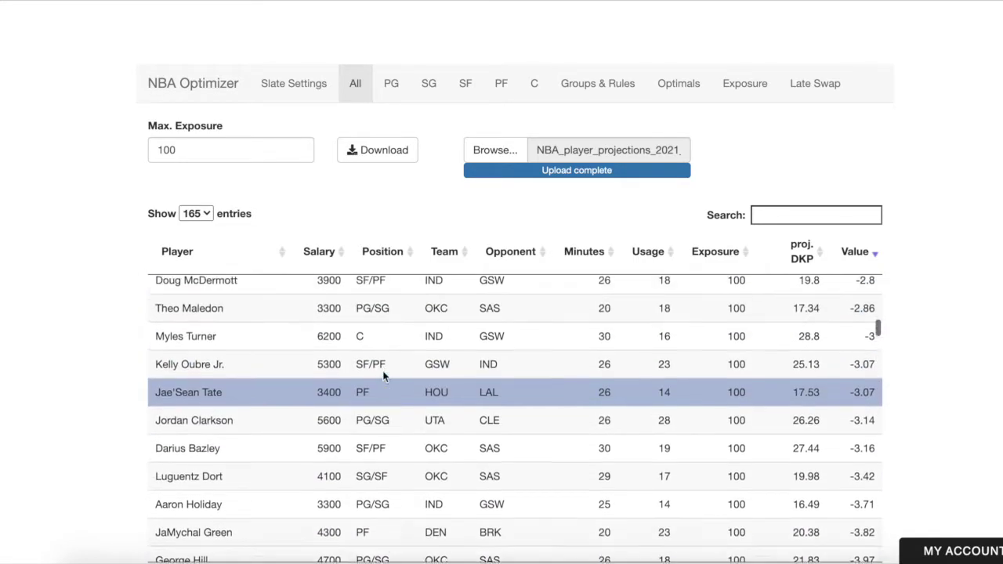
scroll(382, 374, "up", 10)
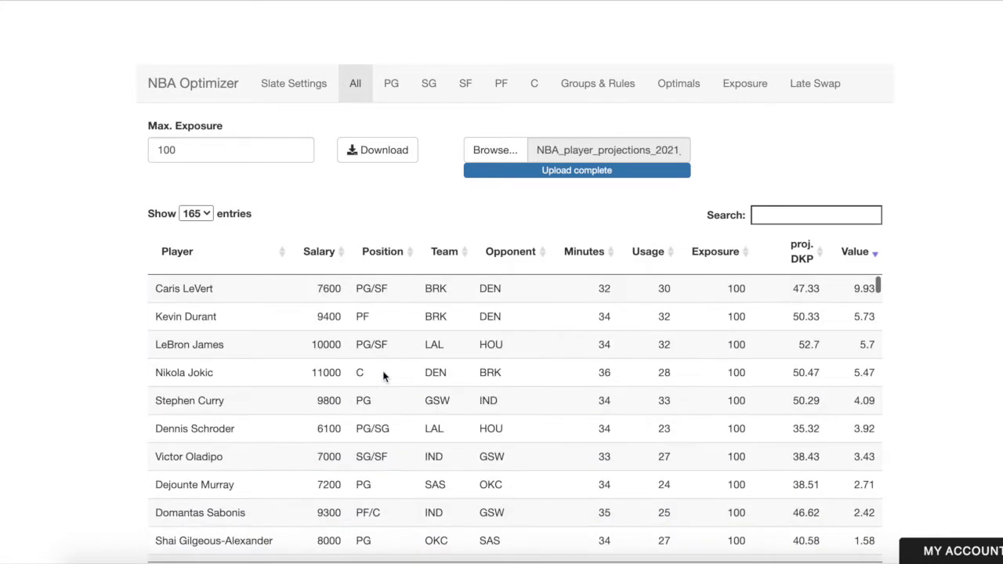
Add Jae'Sean Tate, David Nwaba and John Wall to the first player group rule
left_click(599, 91)
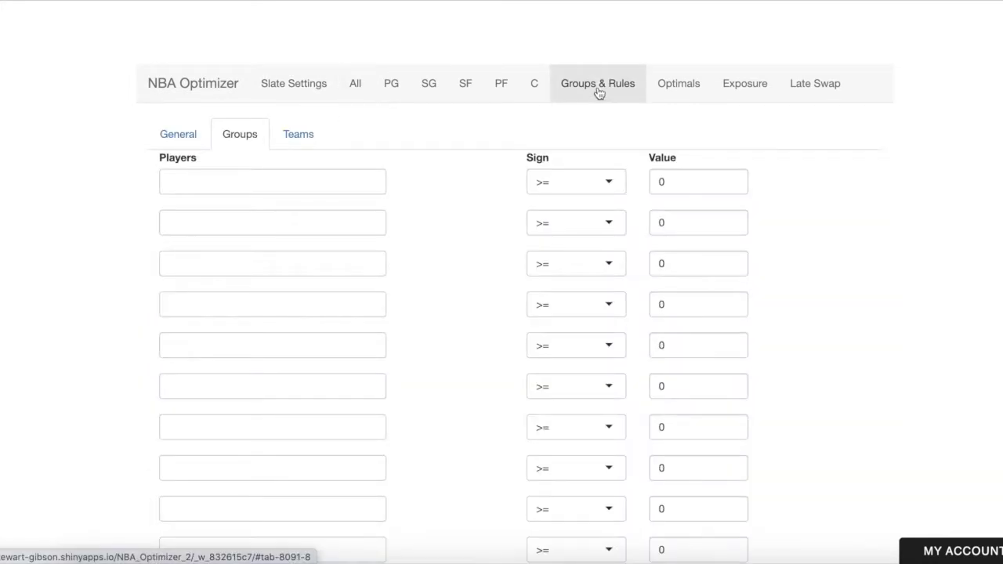
left_click(271, 185)
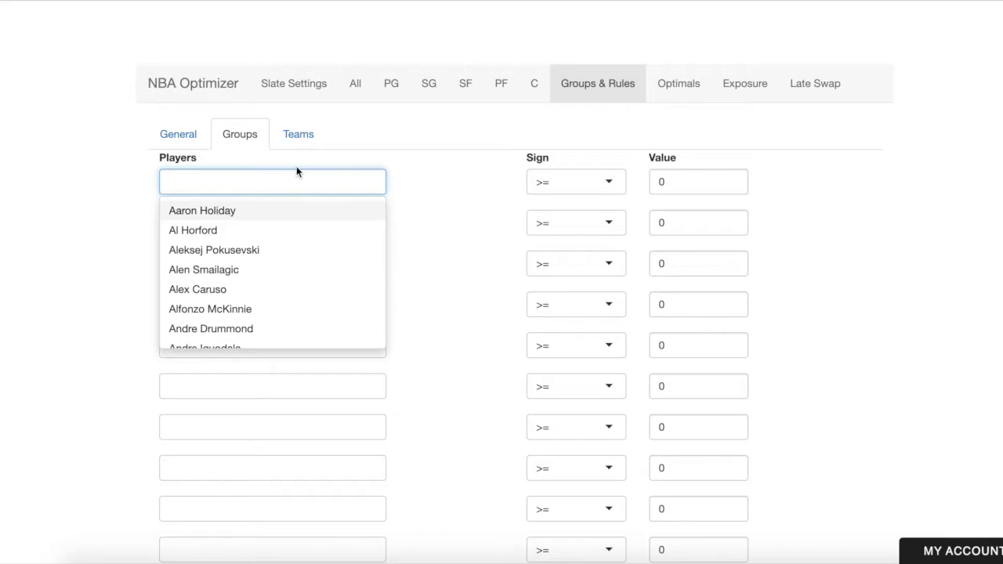
type("jae")
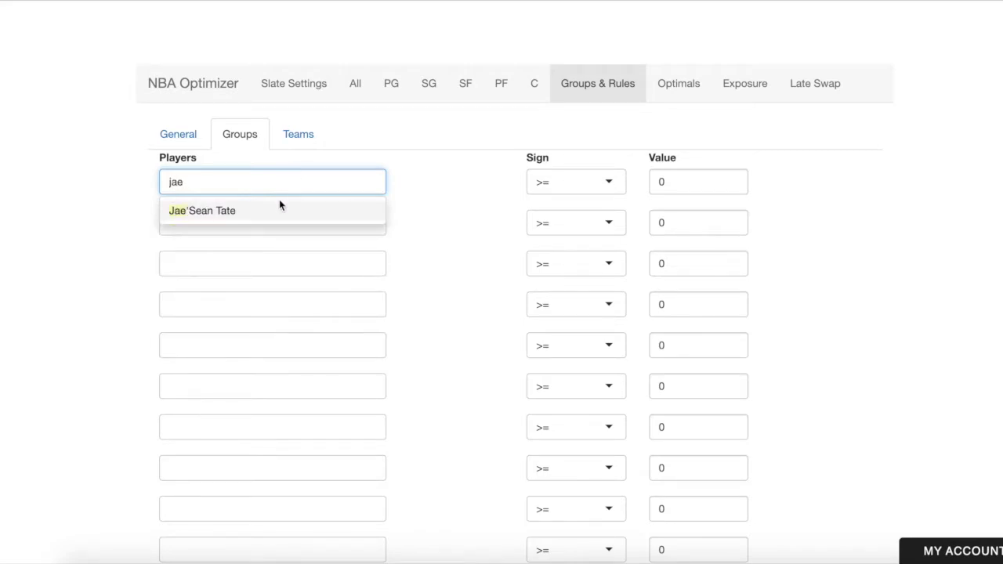
left_click(280, 210)
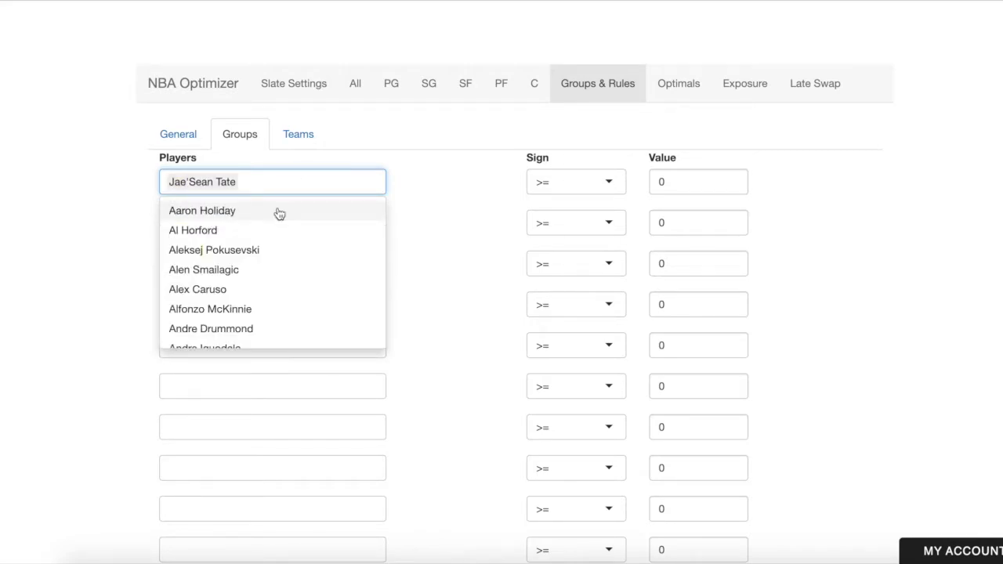
type("nwa")
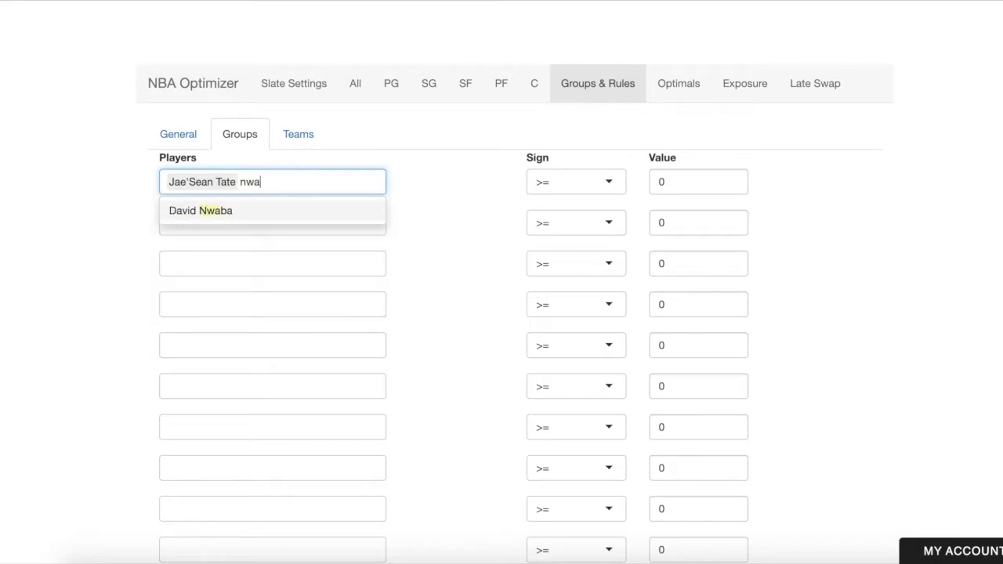
key("Return")
type("john")
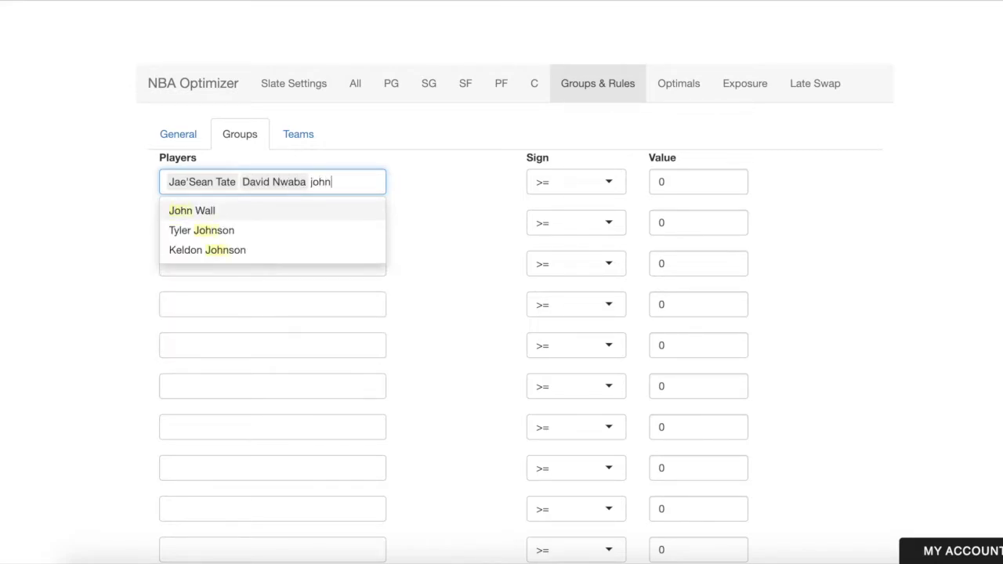
left_click(280, 210)
left_click(246, 162)
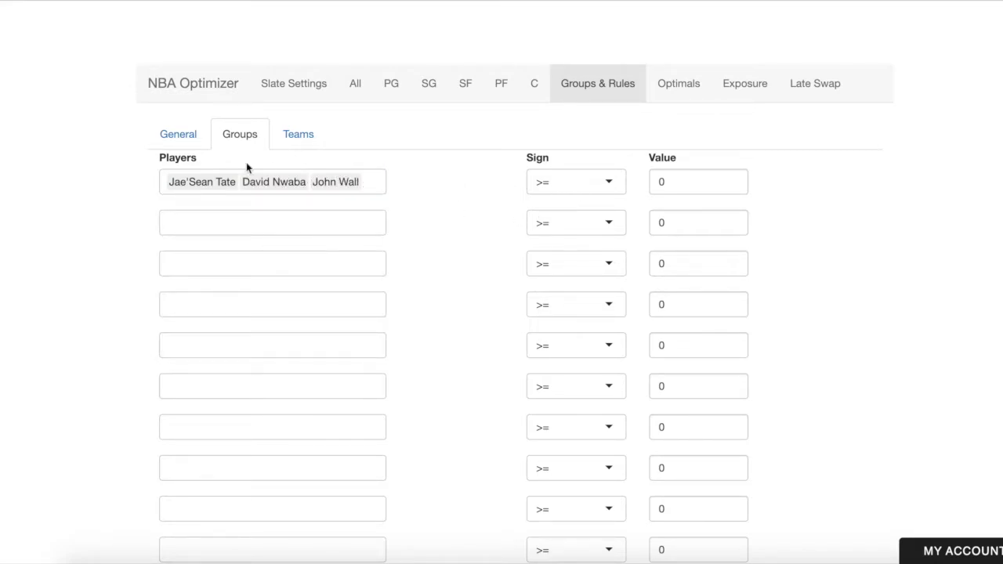
Set the first group rule's value to 1, keeping the >= sign
left_click(677, 188)
key("BackSpace")
type("1")
left_click(467, 194)
Open the optimal lineups and examine which group players each one uses, highlighting the first lineup
left_click(680, 86)
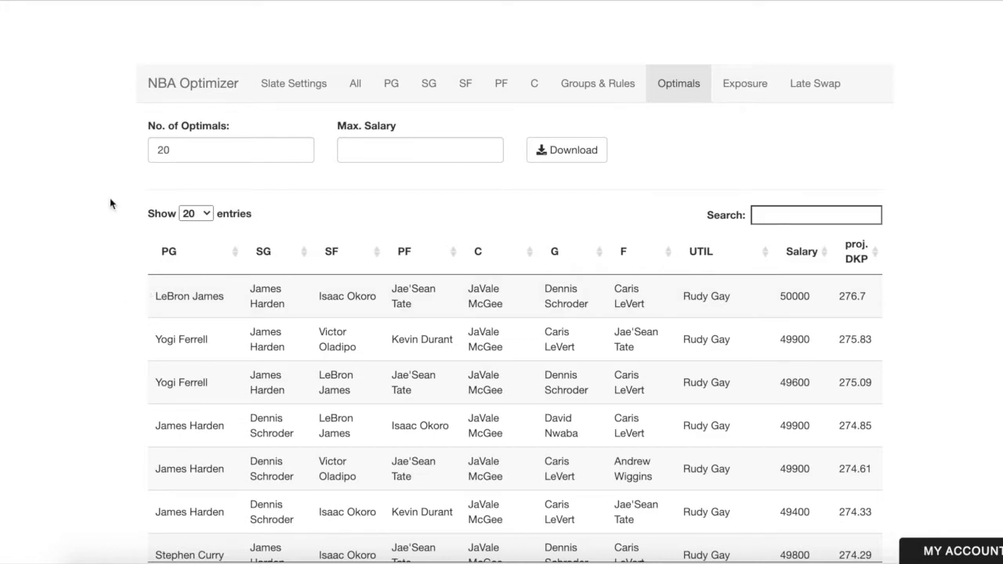
scroll(121, 276, "down", 1)
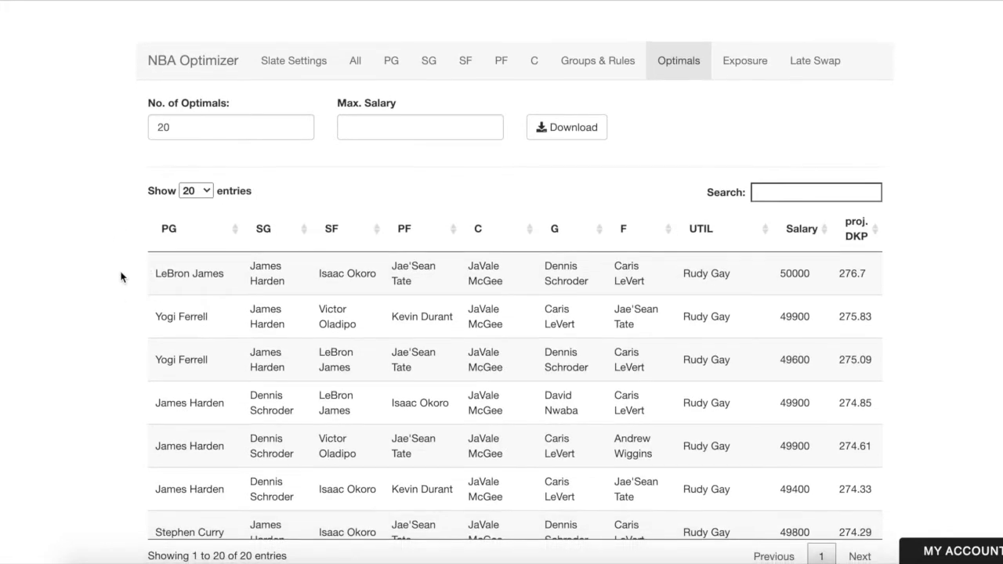
left_click(229, 281)
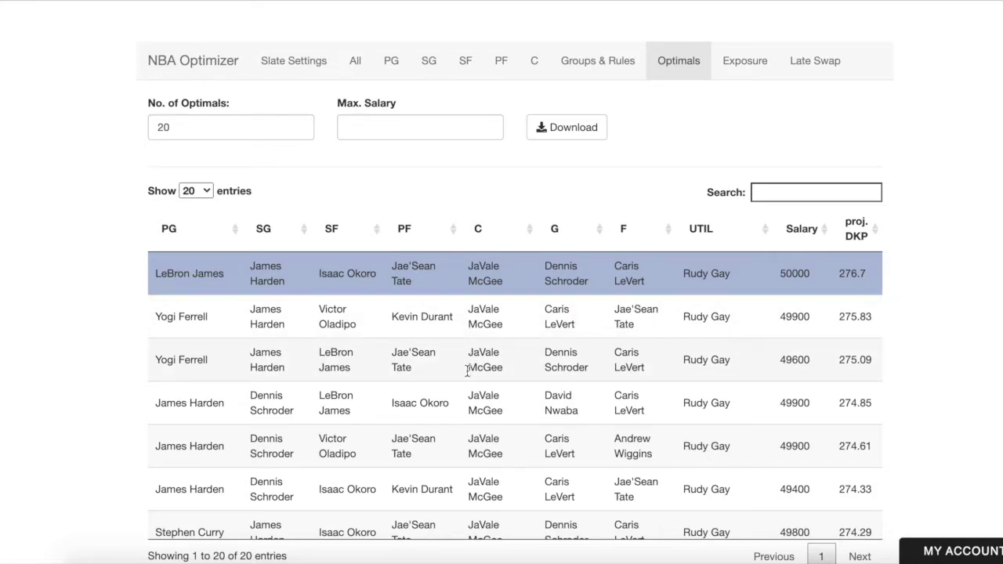
scroll(466, 376, "down", 4)
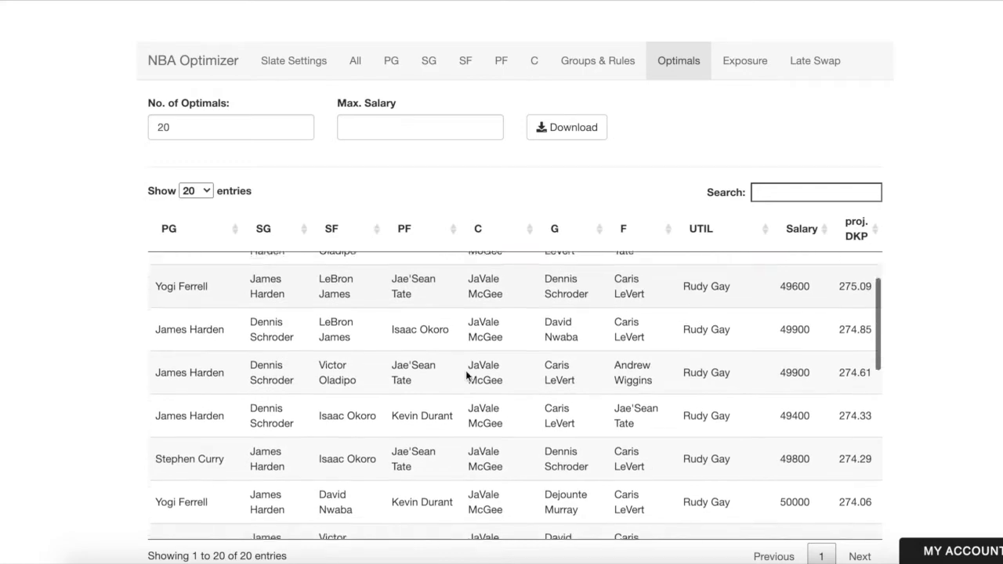
scroll(466, 376, "down", 2)
scroll(466, 376, "down", 5)
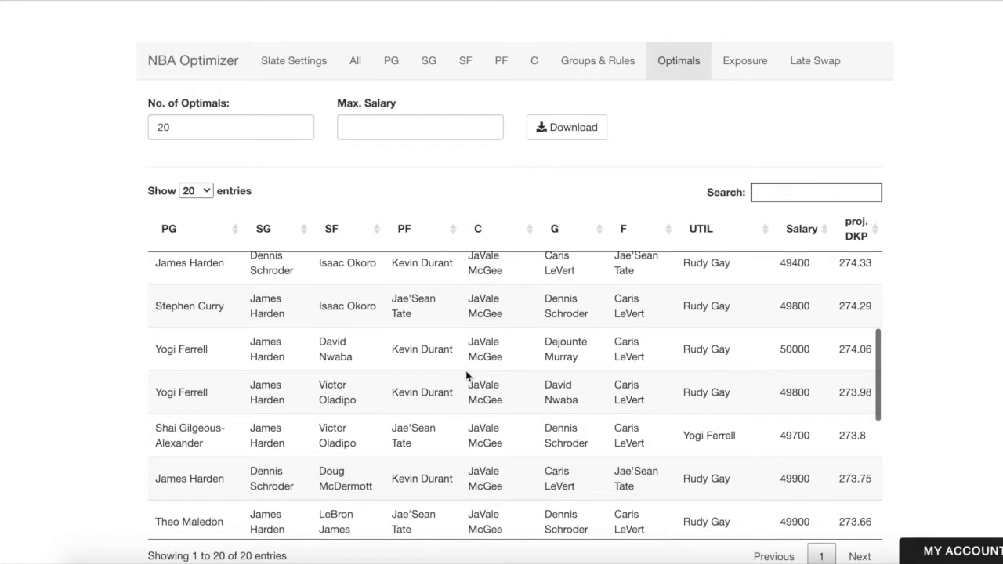
scroll(467, 376, "down", 7)
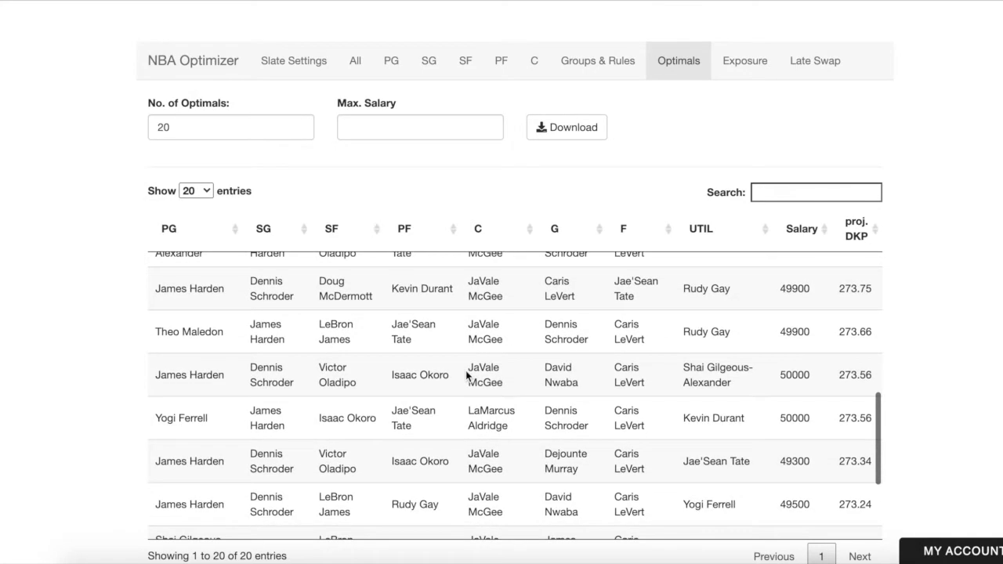
scroll(466, 376, "down", 3)
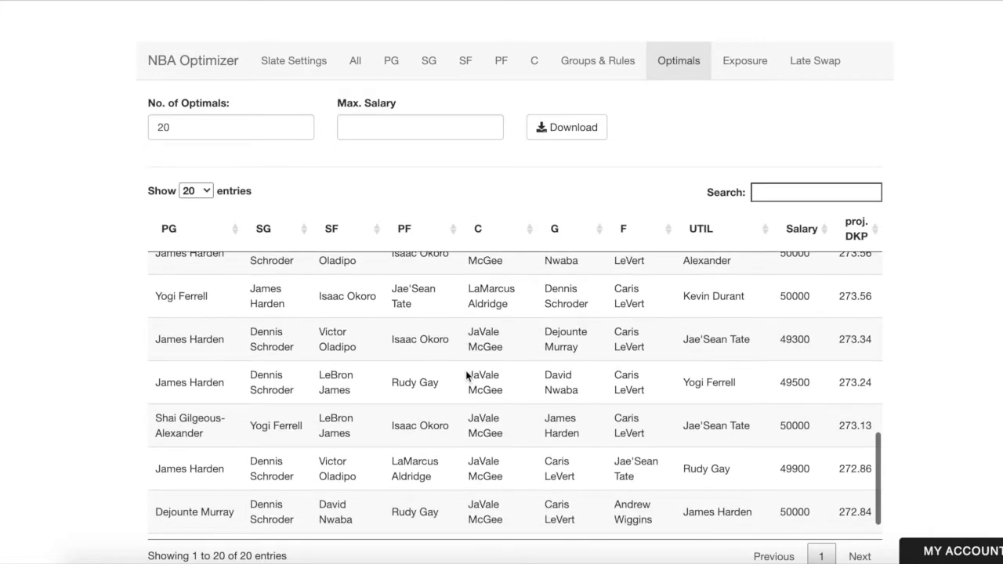
scroll(466, 376, "up", 20)
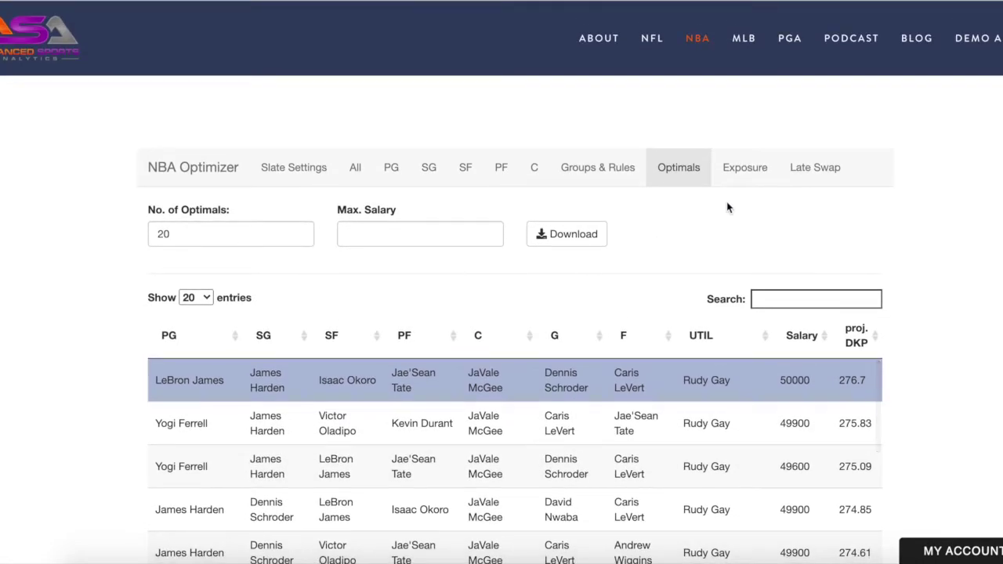
Open the player exposures and check James Harden, Jae'Sean Tate and David Nwaba by highlighting their rows
left_click(746, 177)
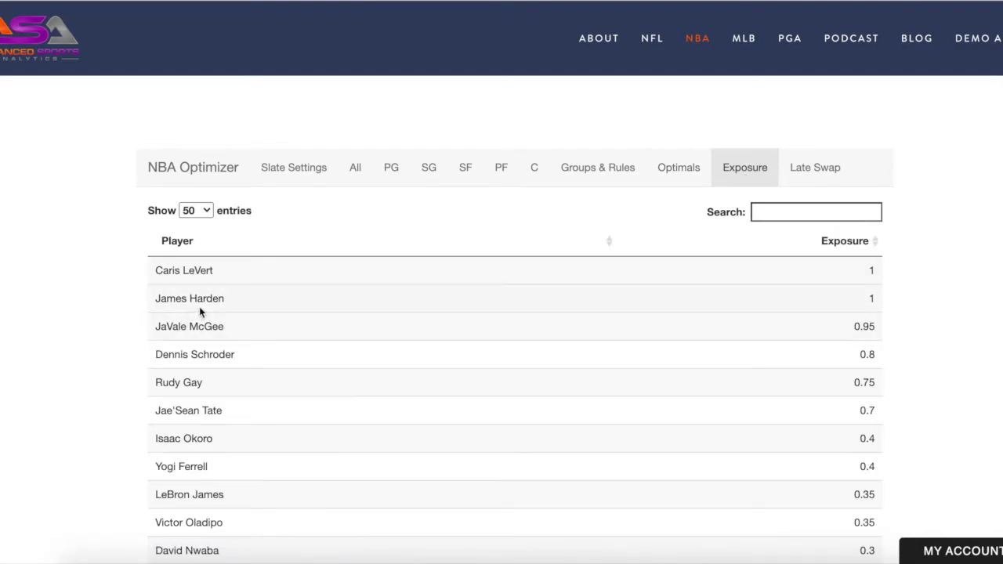
left_click(210, 302)
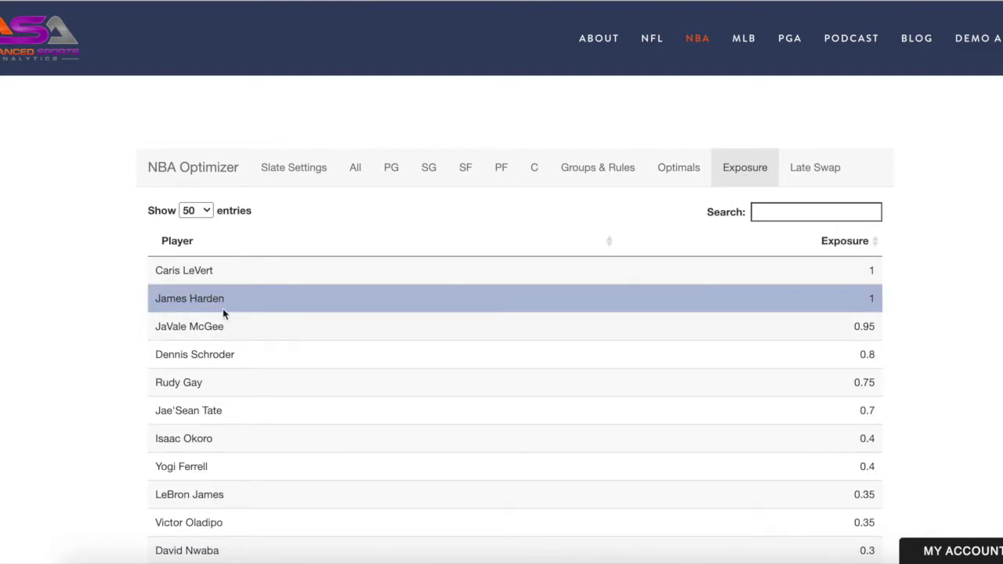
scroll(286, 333, "down", 1)
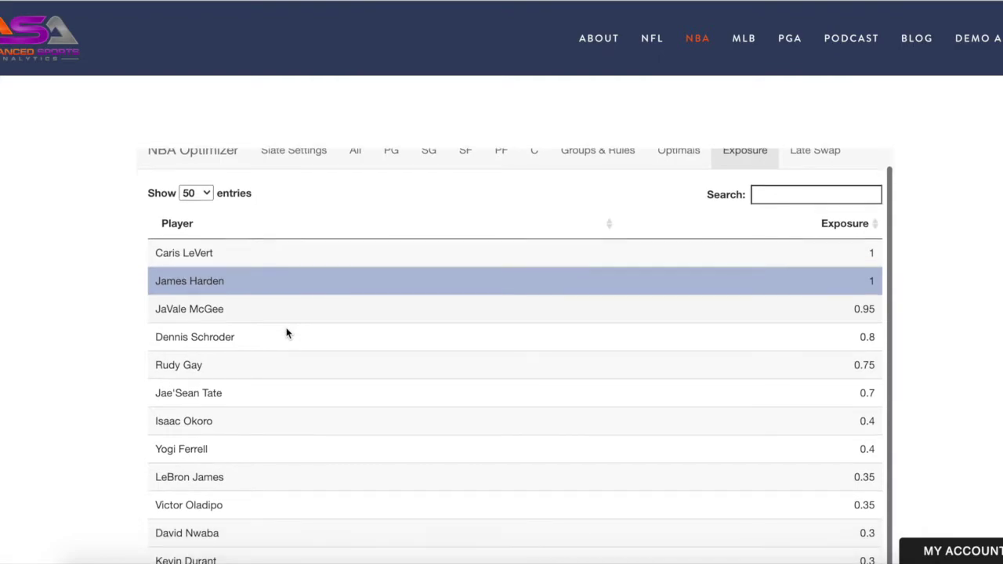
left_click(298, 392)
scroll(253, 380, "down", 3)
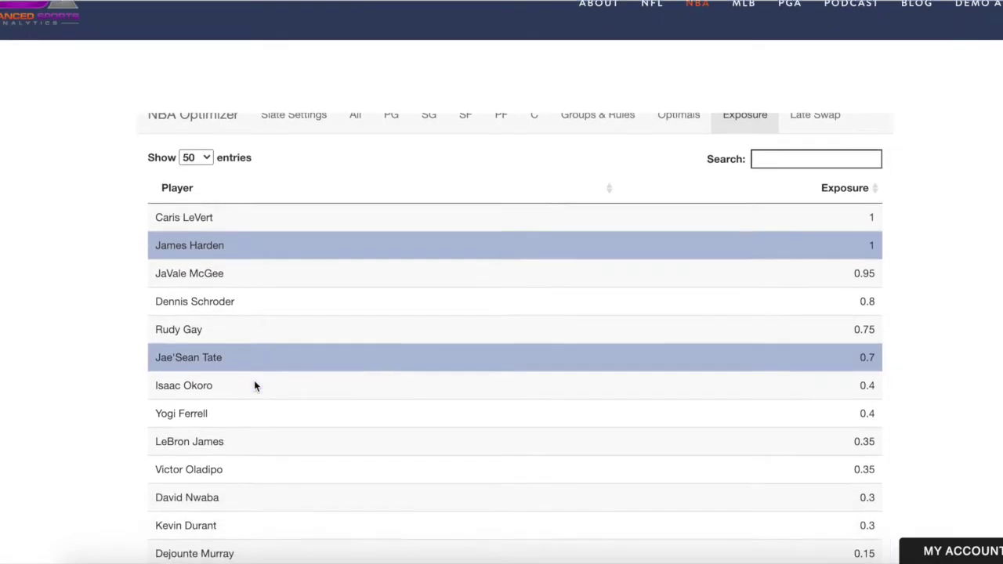
left_click(276, 423)
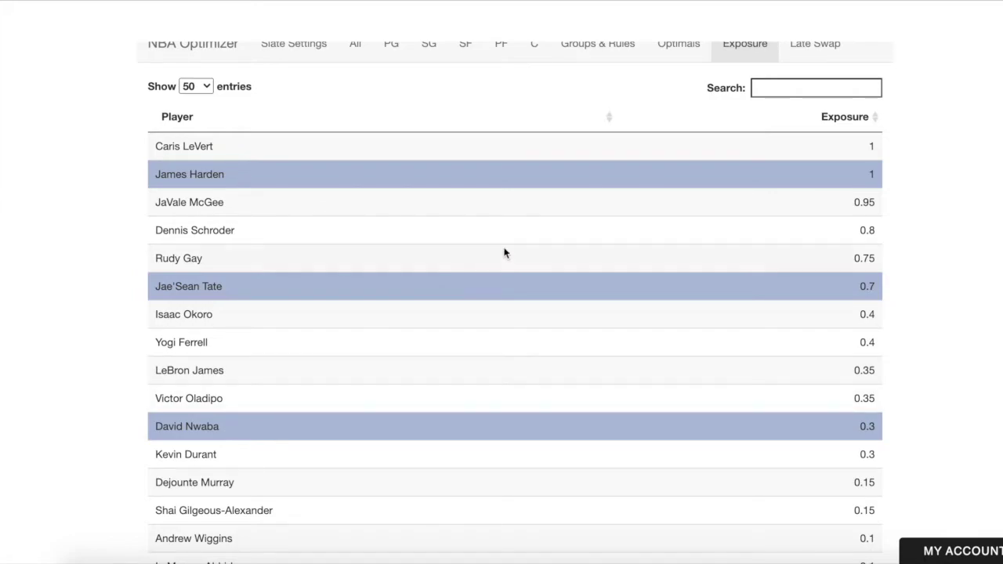
Clear the highlights from James Harden, Jae'Sean Tate and David Nwaba in the exposure list
scroll(655, 112, "up", 1)
left_click(496, 195)
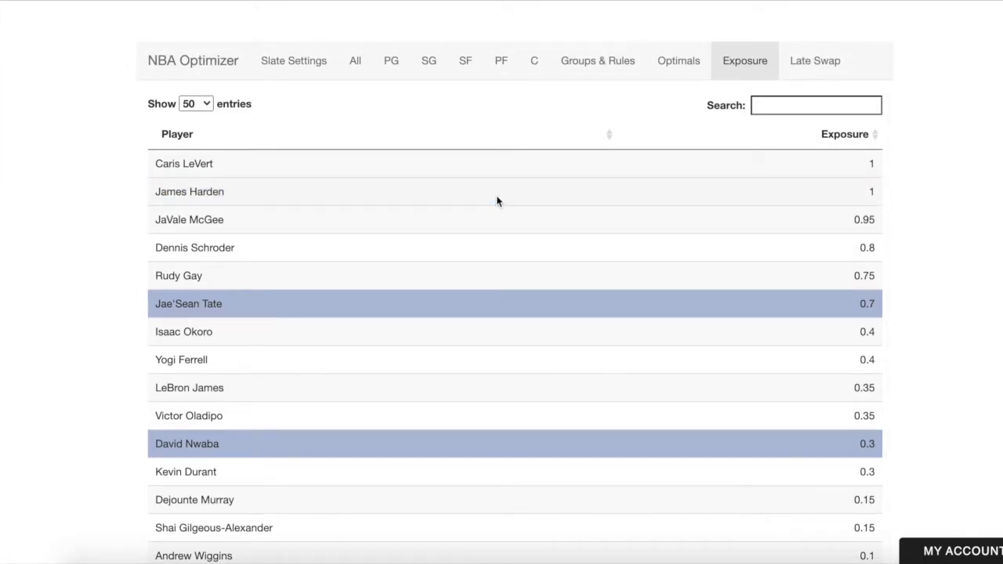
left_click(470, 306)
left_click(478, 443)
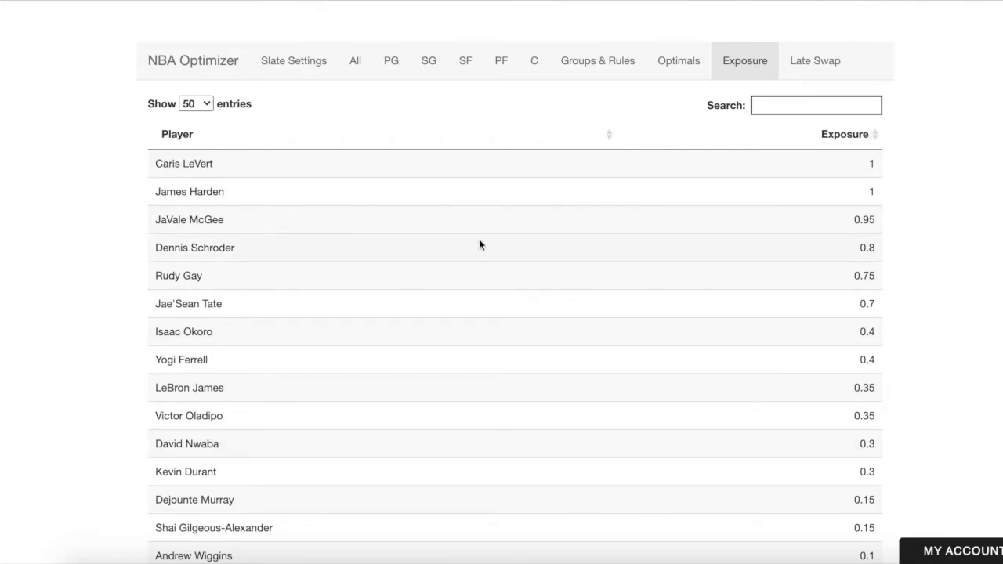
Review the exposure list again and highlight Isaac Okoro's row
scroll(498, 406, "down", 1)
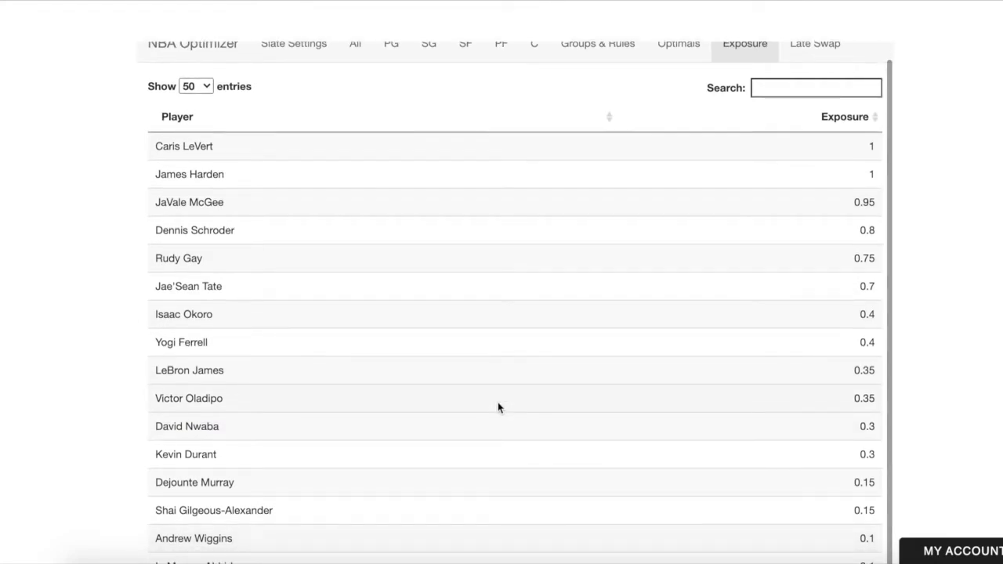
scroll(497, 406, "up", 1)
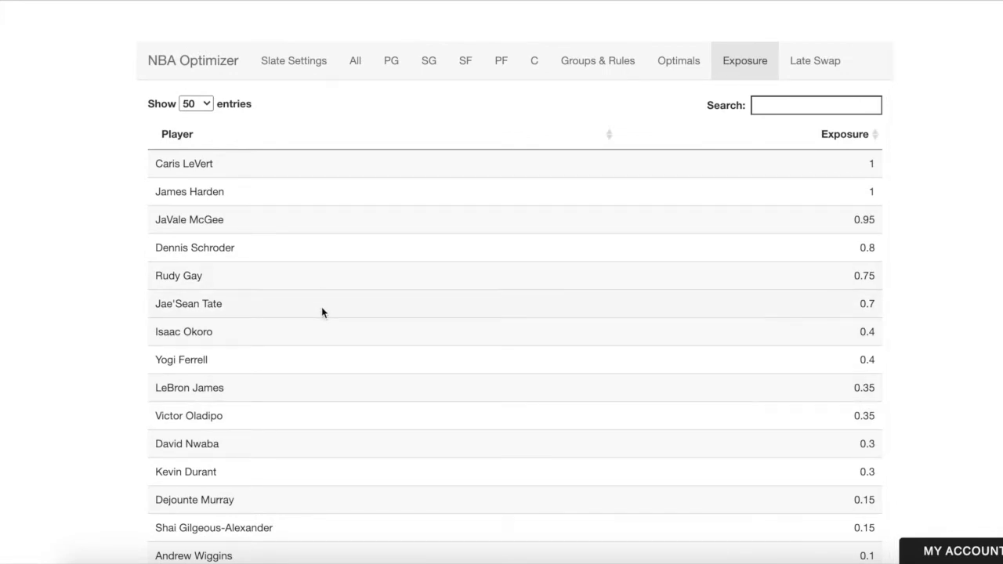
left_click(322, 334)
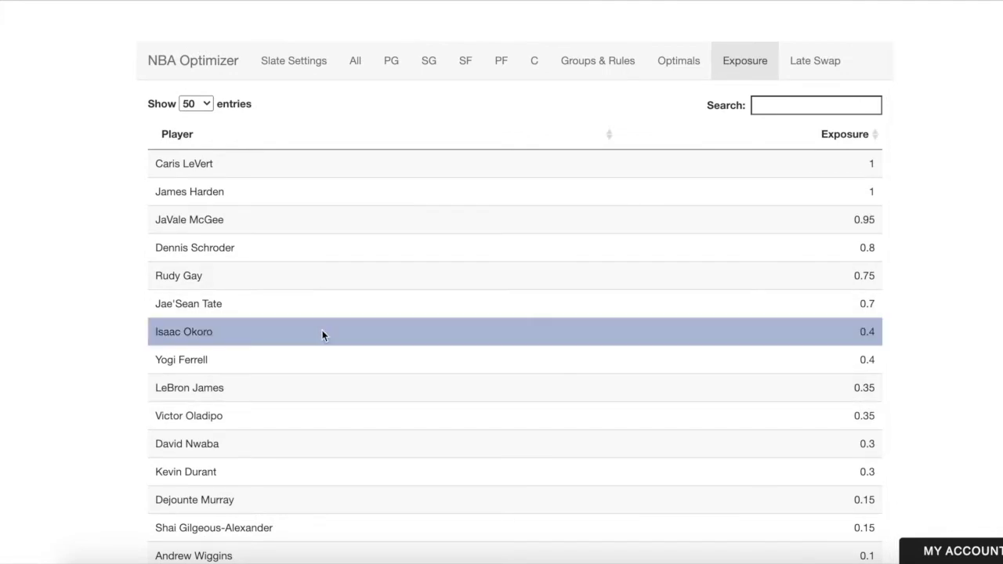
Highlight JaVale McGee's exposure row and add Isaac Okoro and JaVale McGee as the second player group in the group rules
left_click(416, 217)
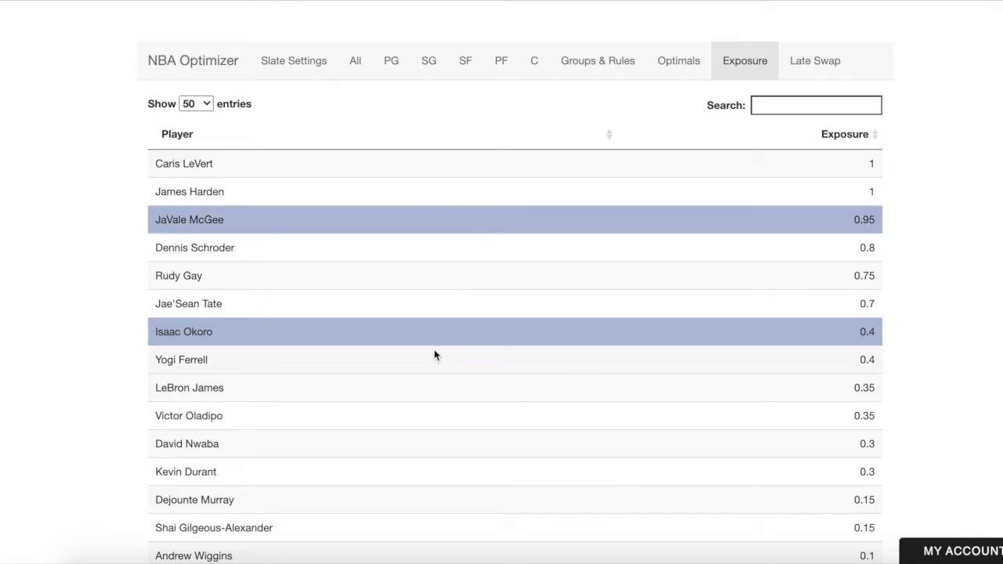
left_click(596, 71)
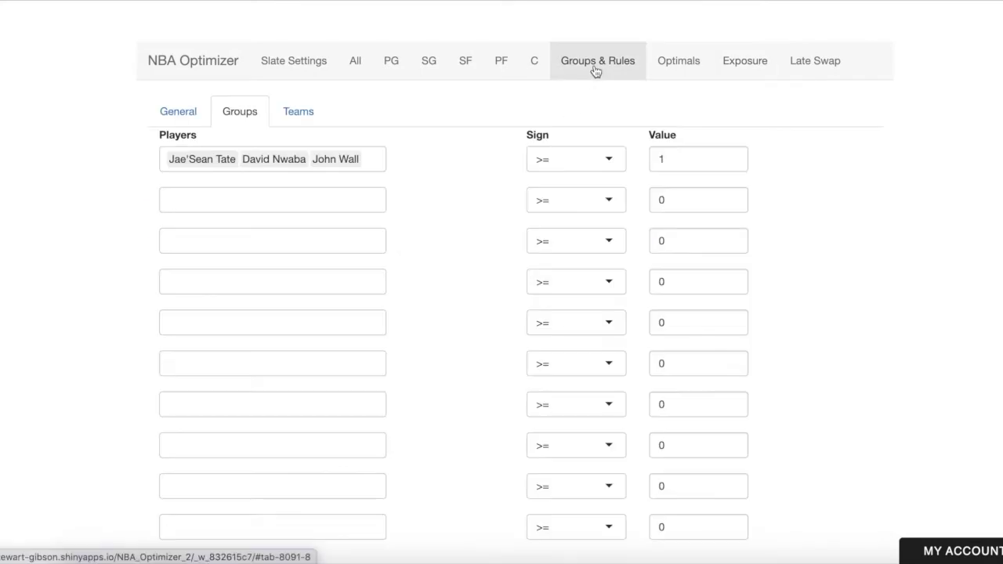
left_click(264, 205)
type("isaa")
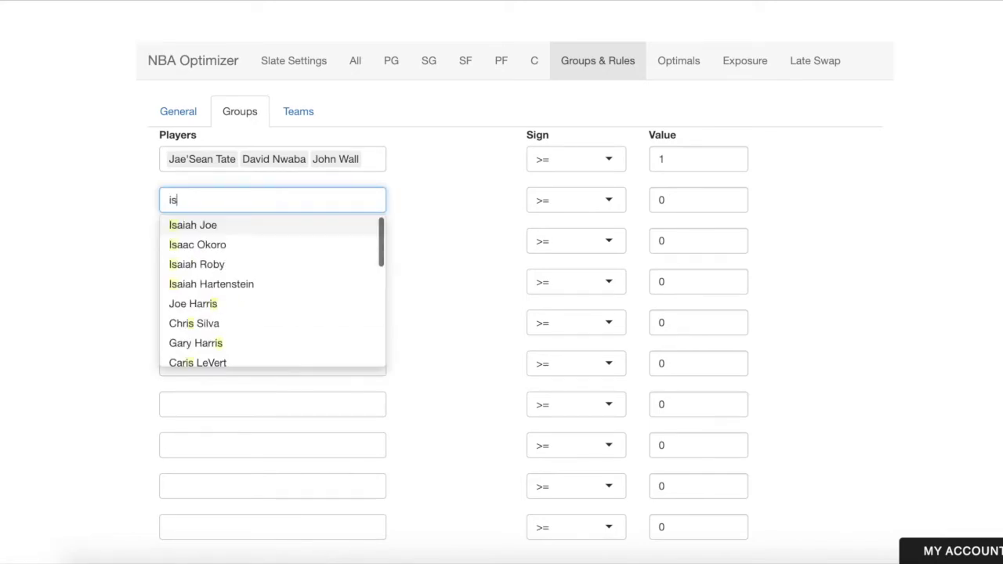
left_click(234, 232)
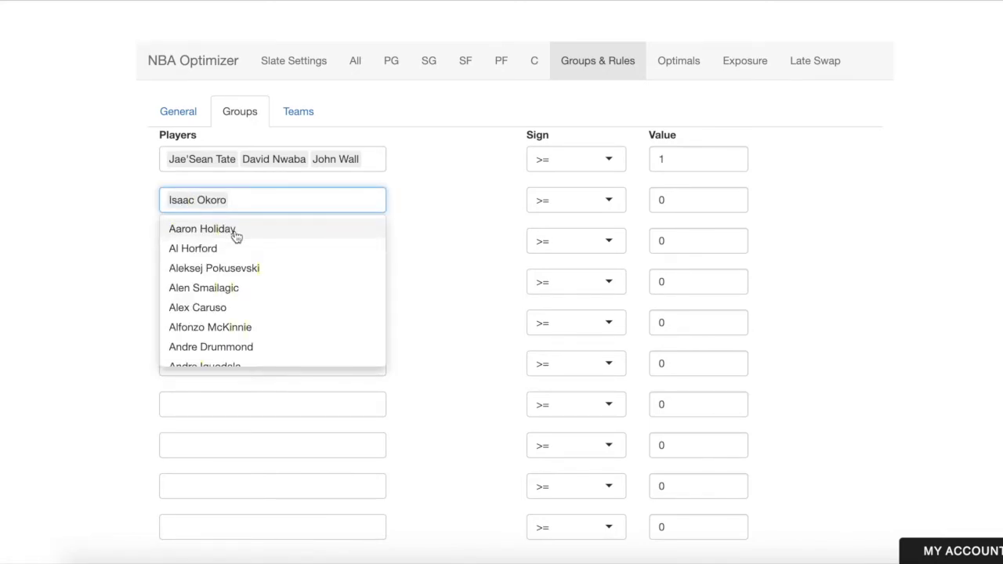
type("mcge")
left_click(239, 233)
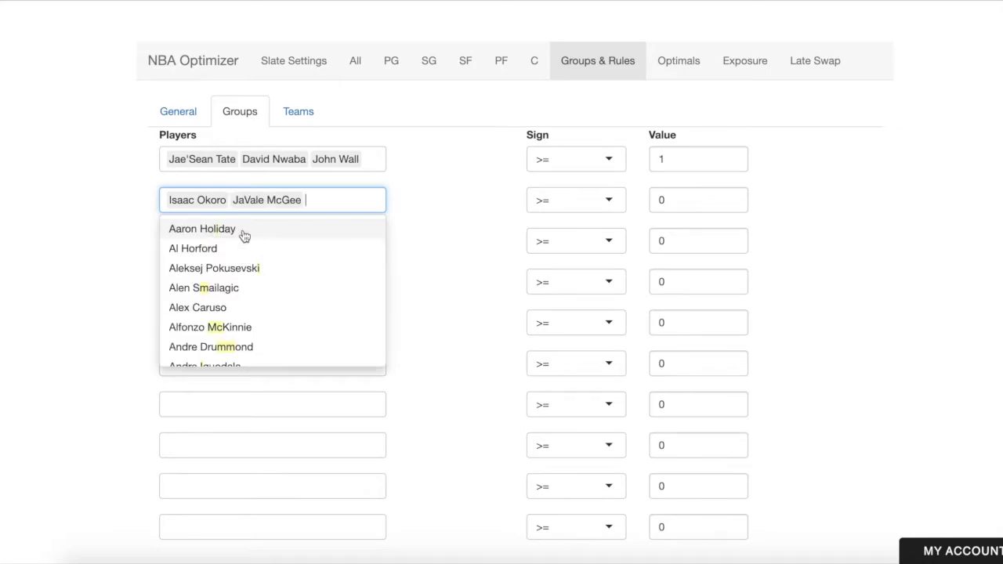
Limit the Isaac Okoro and JaVale McGee group with the sign <= and a value of 1
left_click(565, 202)
left_click(560, 255)
left_click(670, 202)
key("BackSpace")
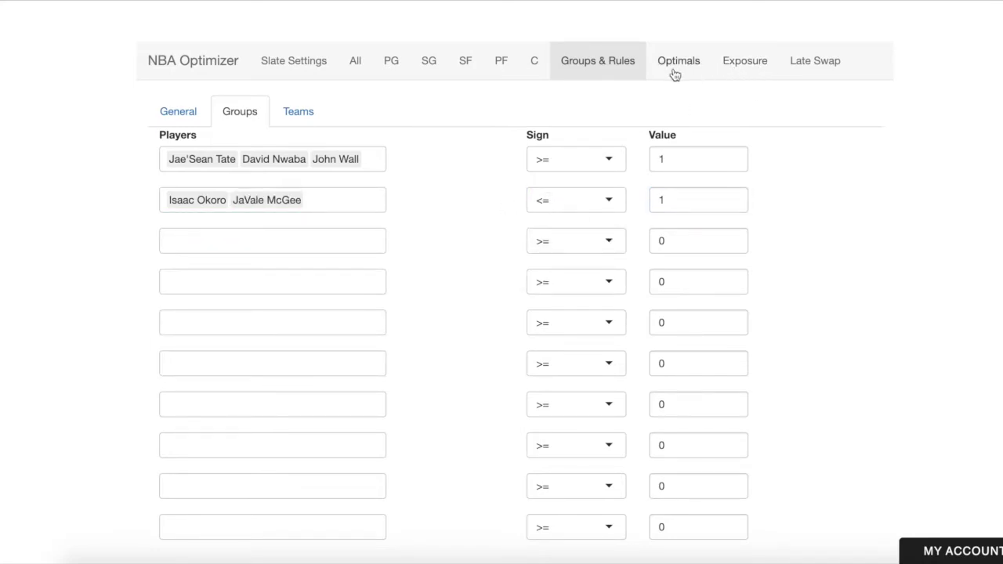
Regenerate the optimal lineups and examine the updated player exposures for Isaac Okoro and JaVale McGee, highlighting JaVale McGee's row
left_click(676, 72)
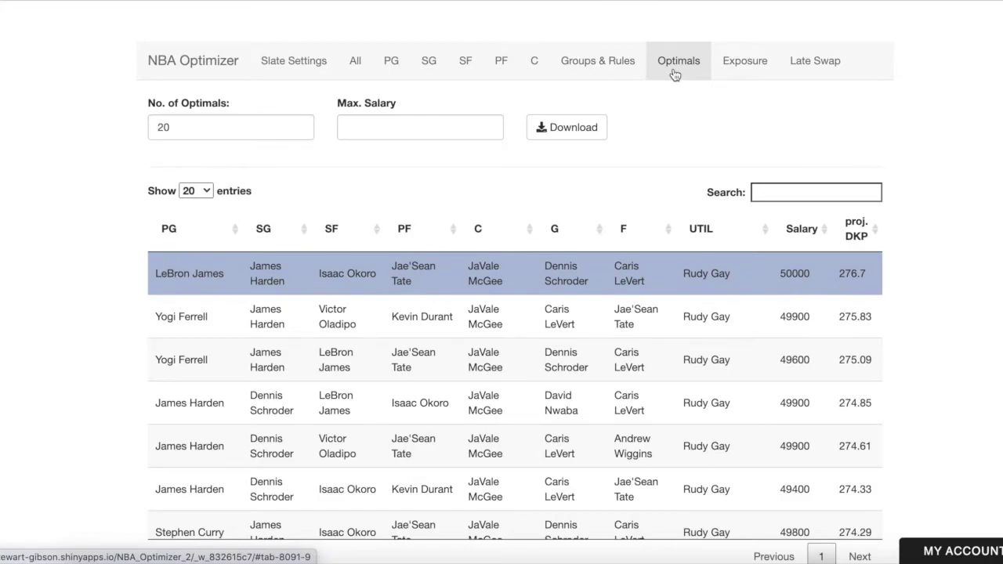
left_click(745, 64)
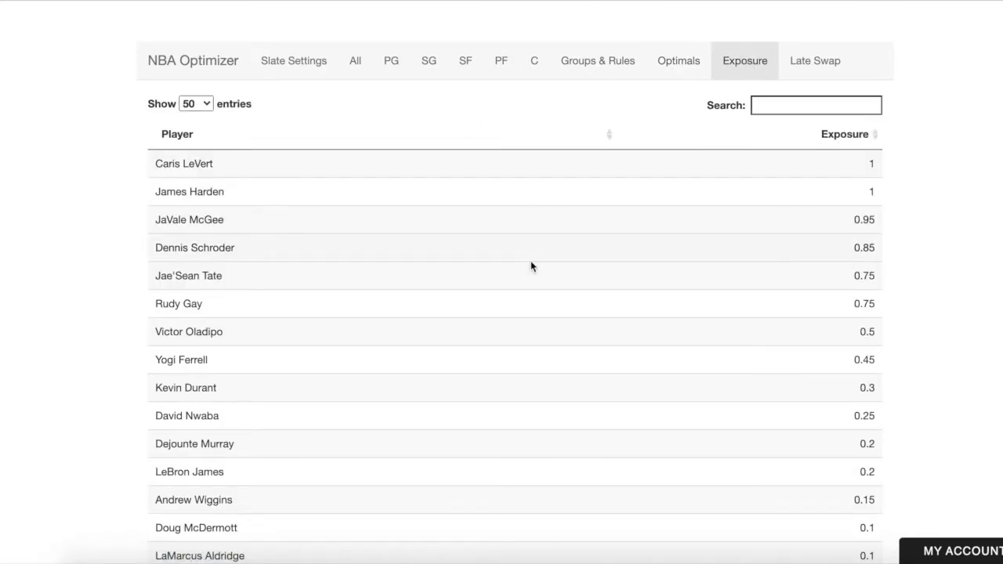
scroll(527, 264, "up", 1)
left_click(507, 251)
scroll(520, 352, "down", 3)
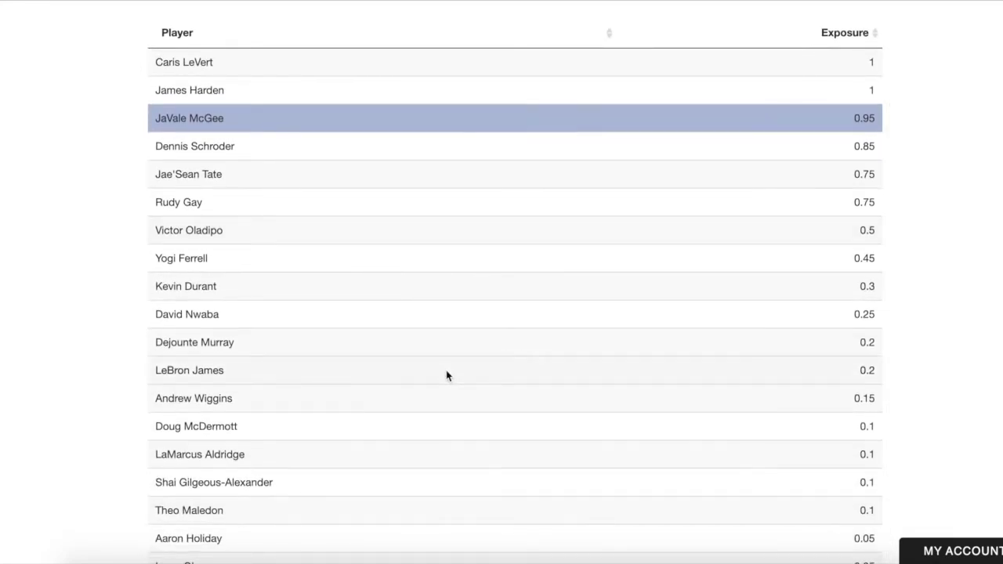
scroll(446, 376, "down", 2)
scroll(559, 262, "up", 2)
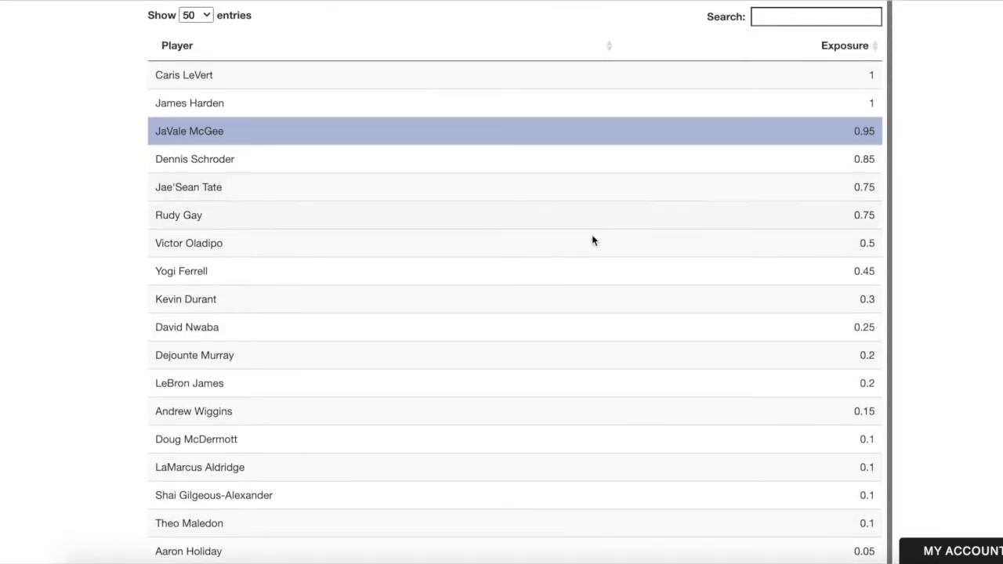
scroll(595, 261, "down", 4)
scroll(595, 260, "up", 6)
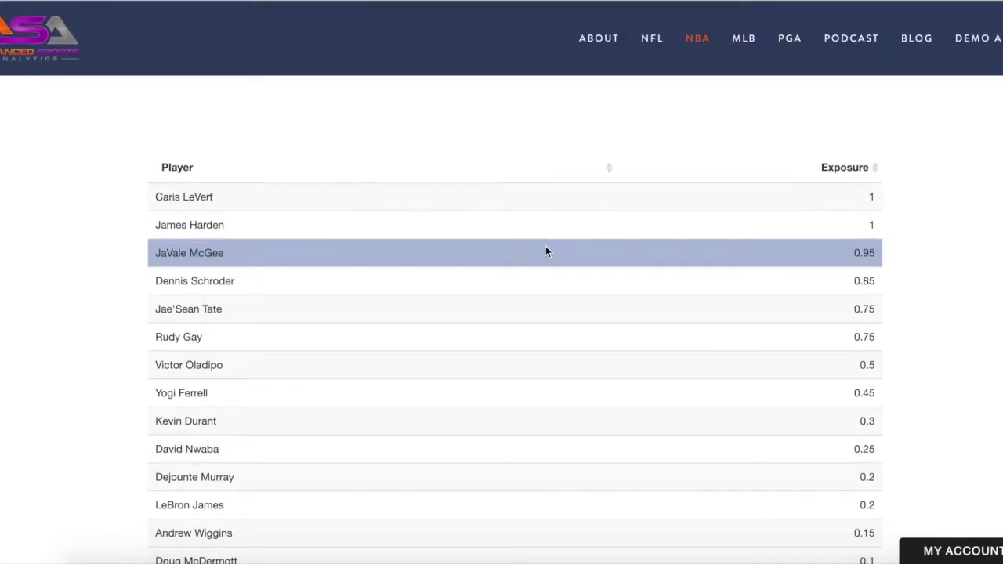
scroll(384, 189, "up", 1)
scroll(385, 189, "up", 1)
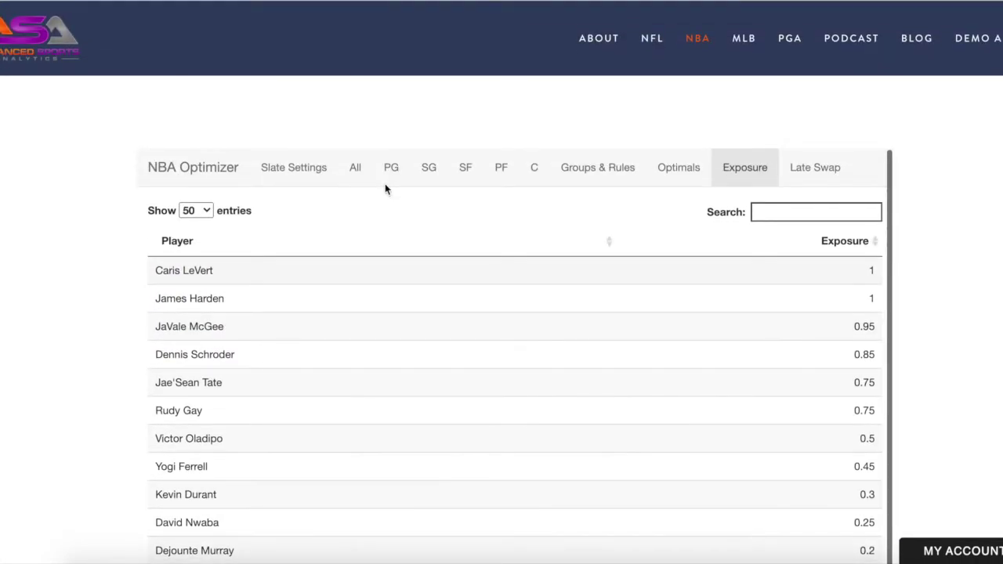
Revisit the group rules, download the 20 optimal lineups as a CSV file and open it in Excel
left_click(615, 168)
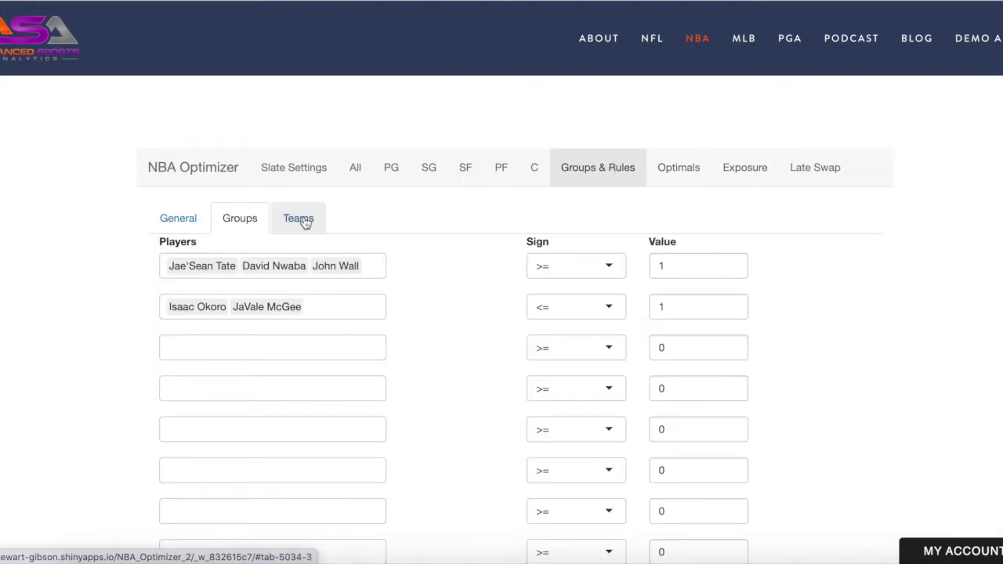
left_click(680, 169)
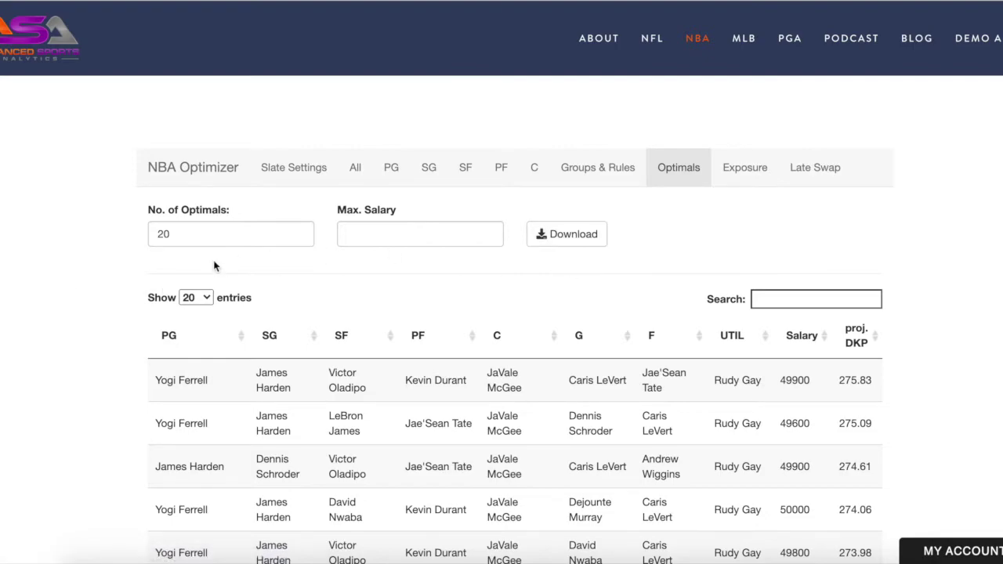
left_click(577, 242)
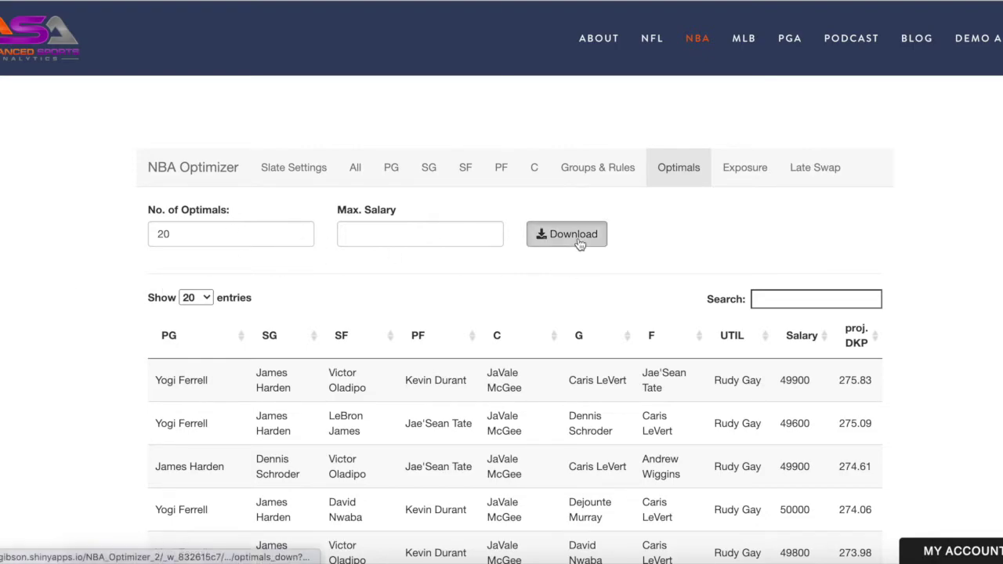
left_click(60, 547)
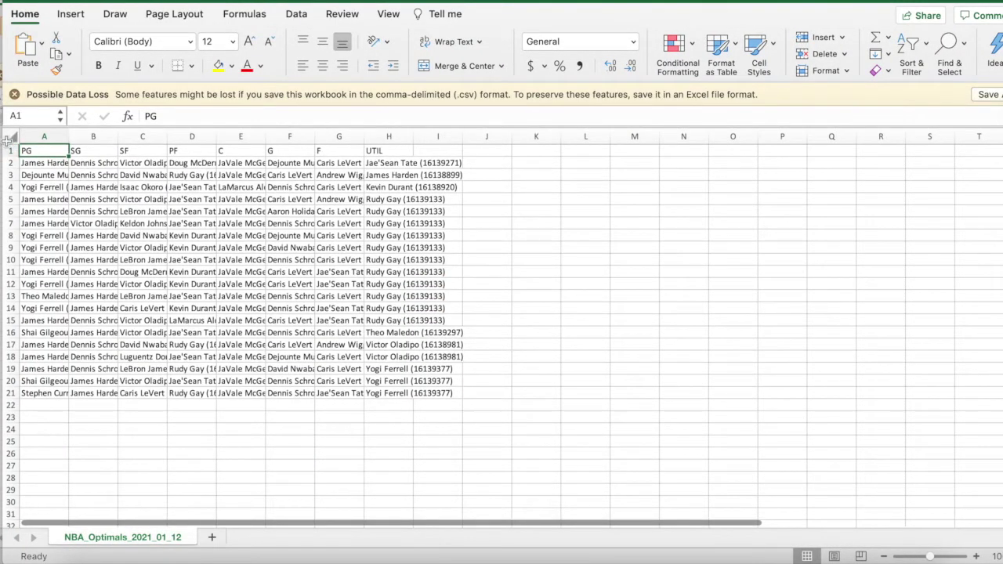
Auto-fit all column widths in the NBA_Optimals_2021_01_12 sheet so the full player names and IDs show
left_click(11, 139)
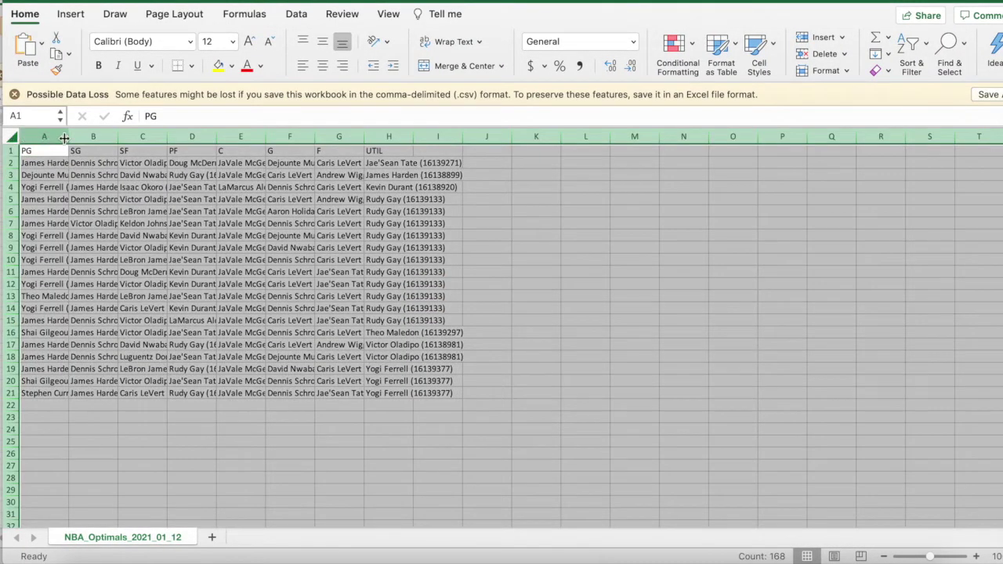
double_click(68, 137)
left_click(225, 247)
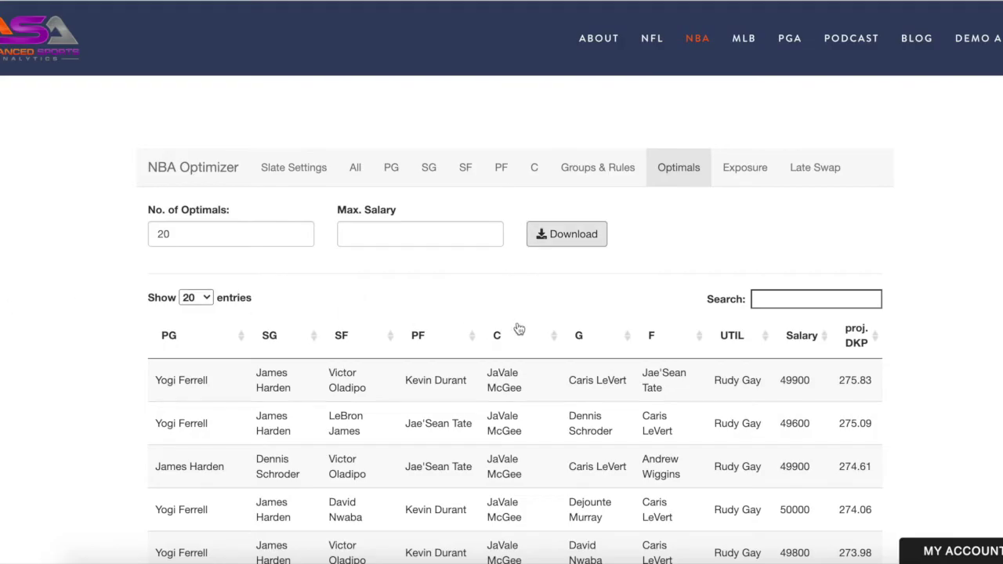
Switch back to the NBA Optimizer, upload DKEntries (11).csv for Late Swap, and check its new and current lineups
left_click(809, 185)
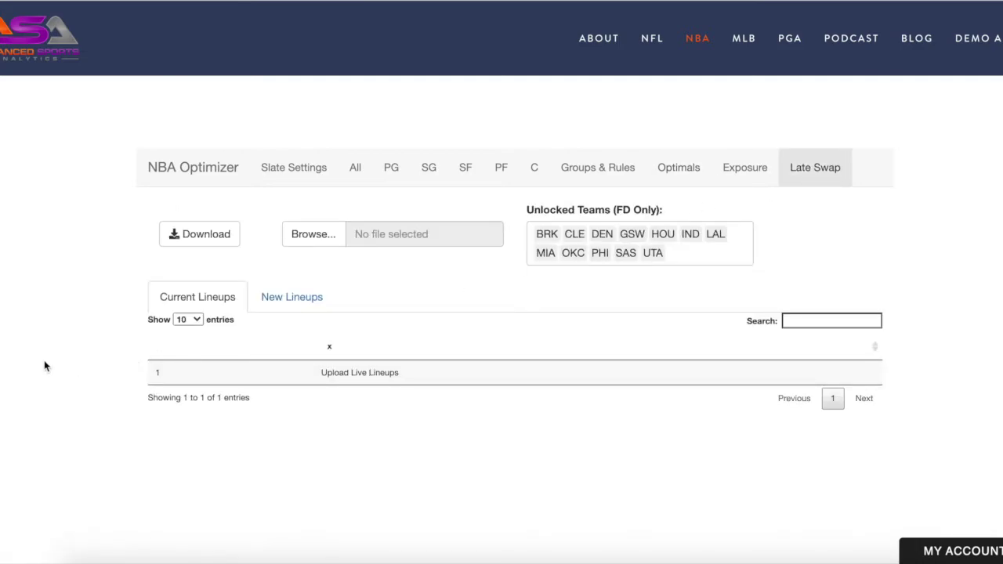
scroll(44, 366, "down", 1)
scroll(44, 365, "up", 1)
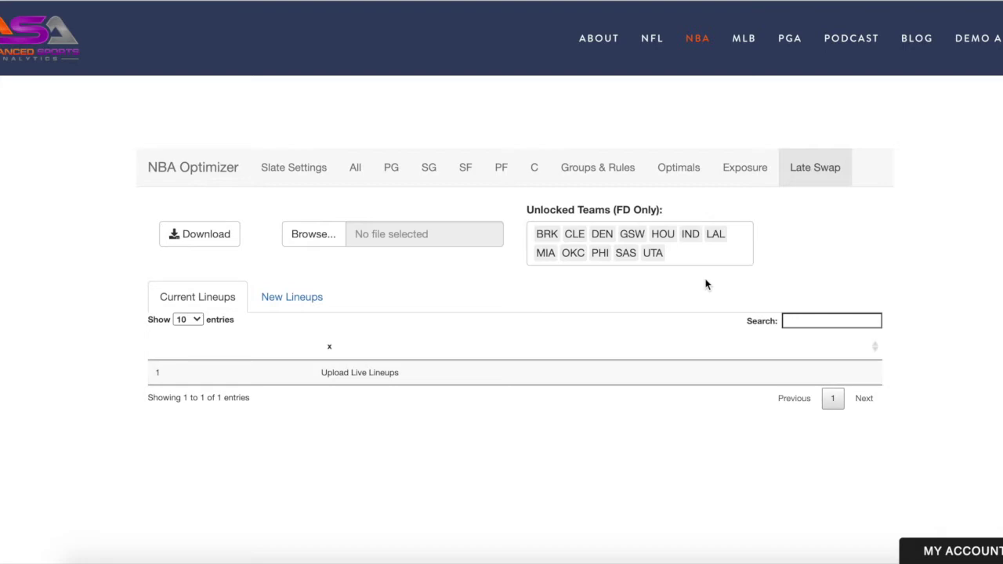
left_click(307, 242)
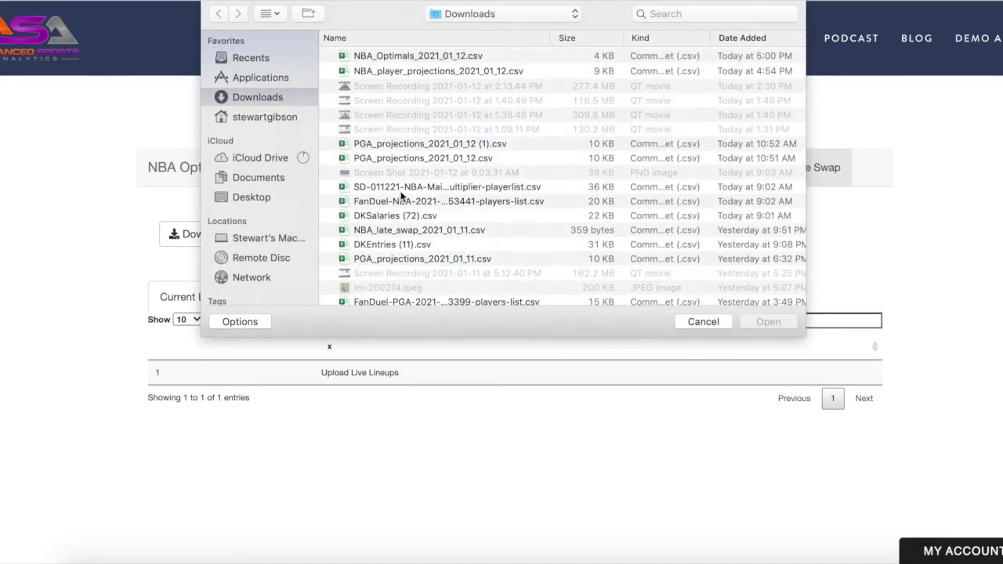
scroll(401, 195, "down", 1)
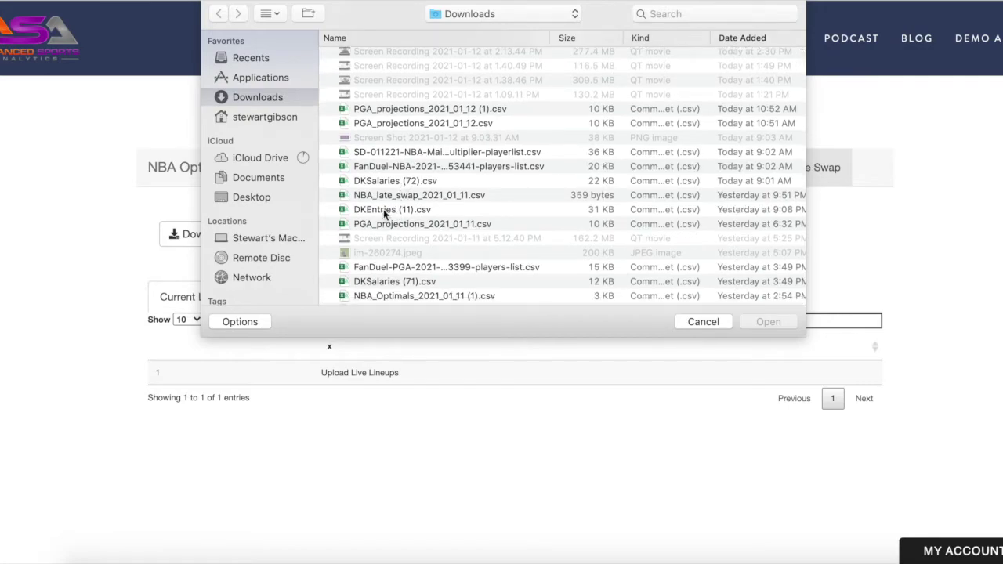
double_click(383, 209)
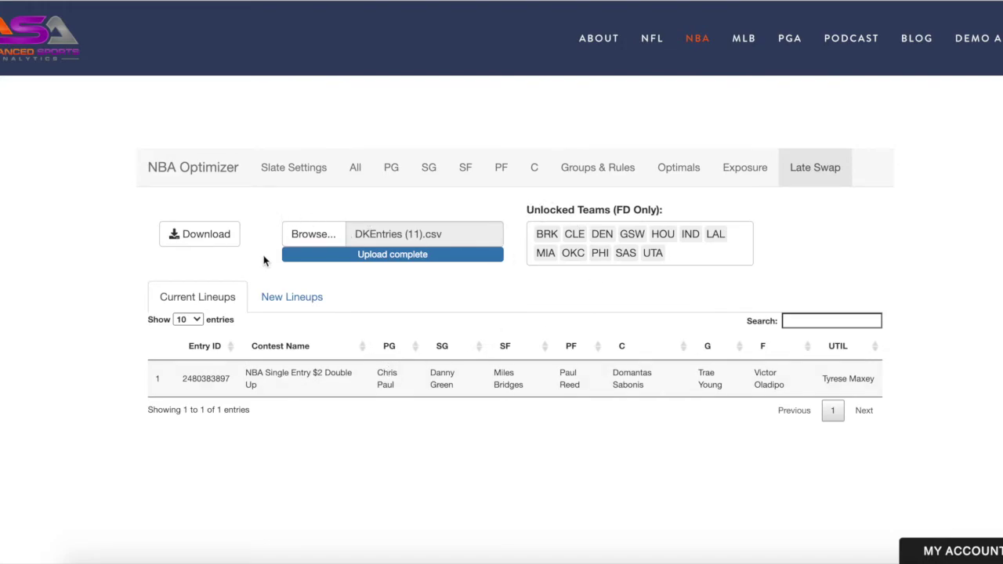
left_click(312, 305)
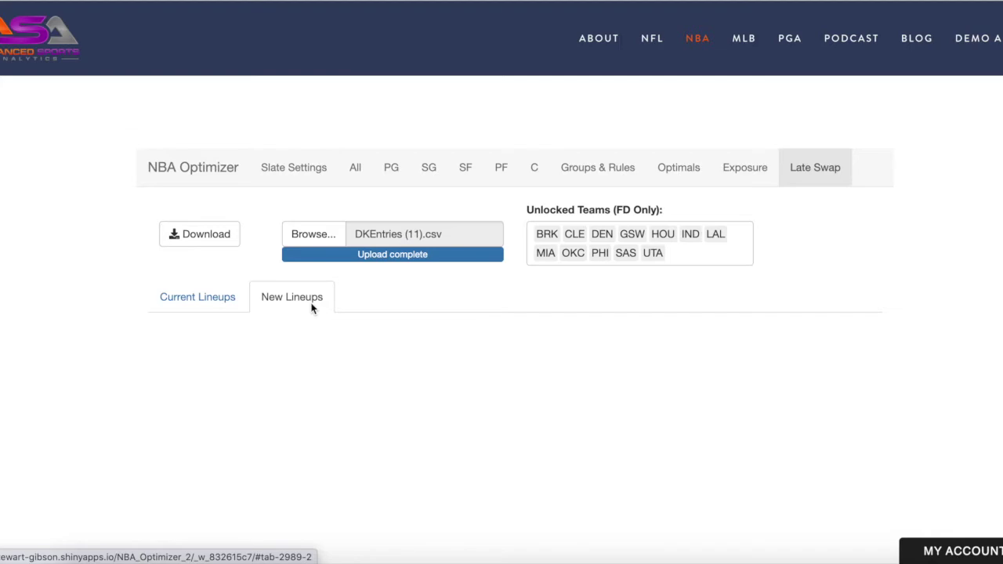
left_click(214, 311)
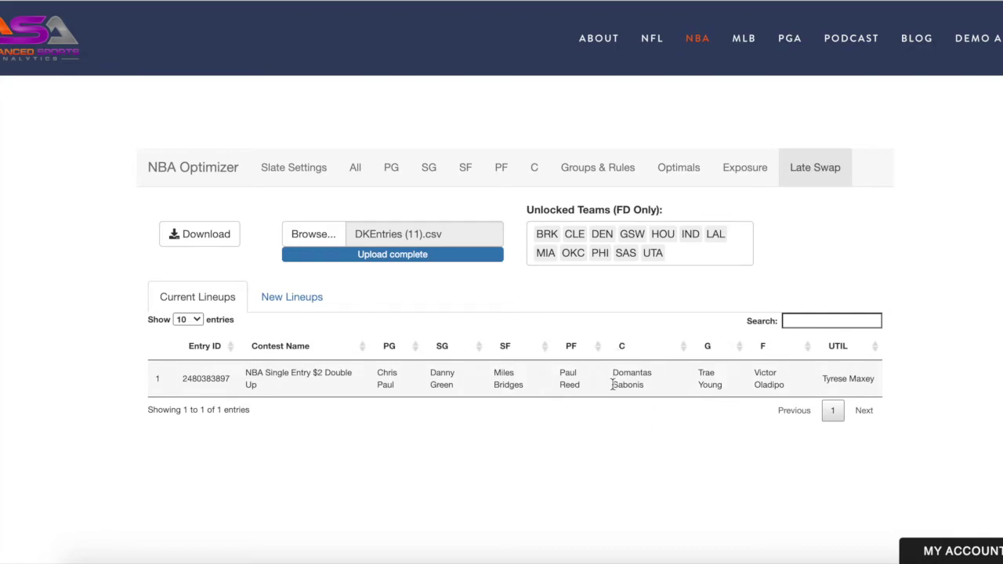
Replace all the unlocked teams for the late swap with only IND and GSW
left_click(680, 256)
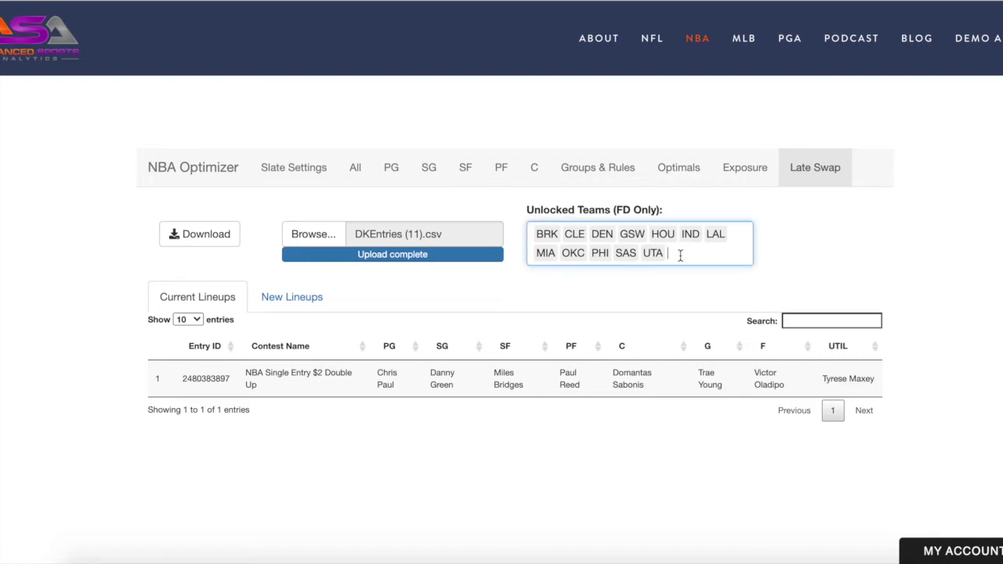
key("ctrl+a")
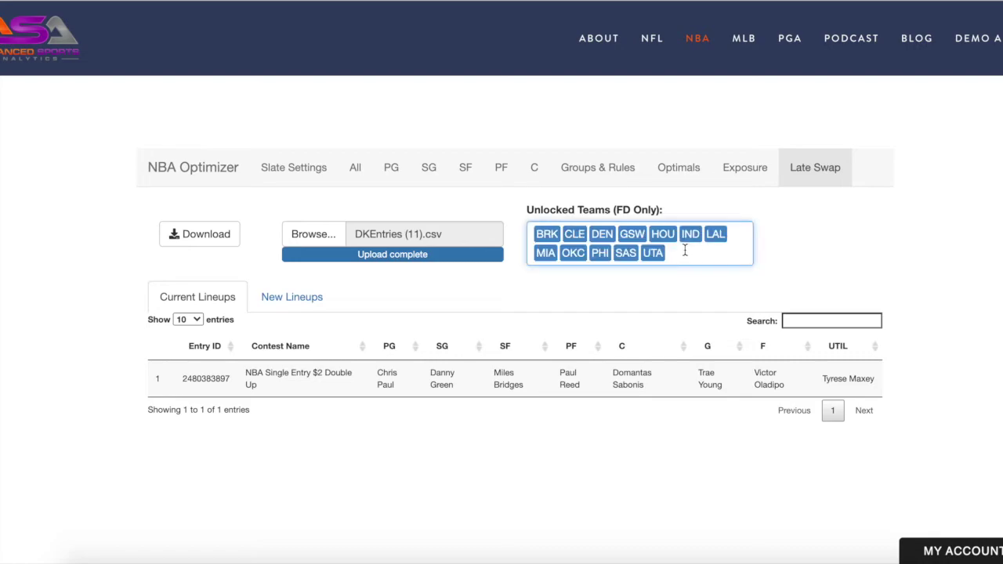
key("BackSpace")
type("ind")
left_click(639, 262)
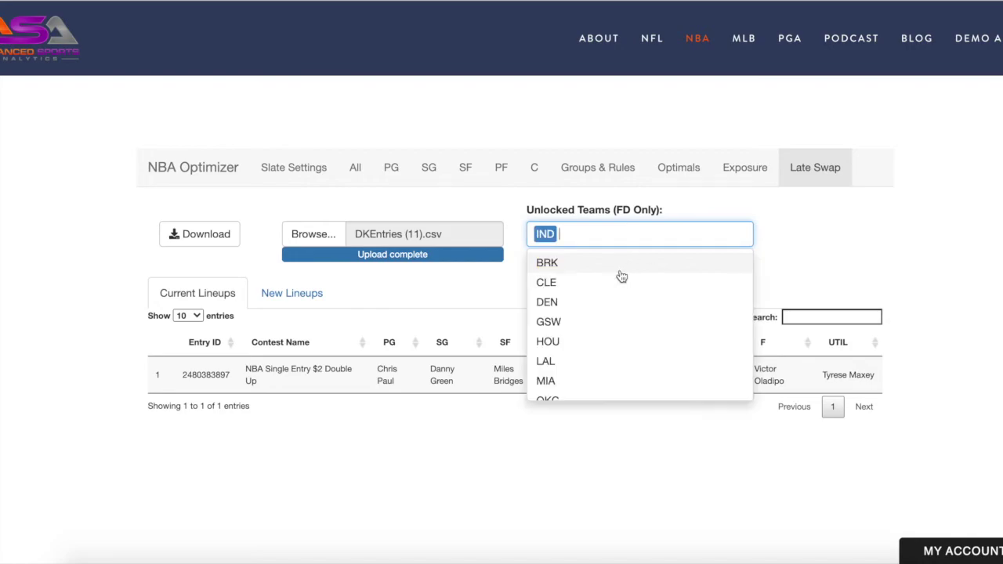
left_click(820, 259)
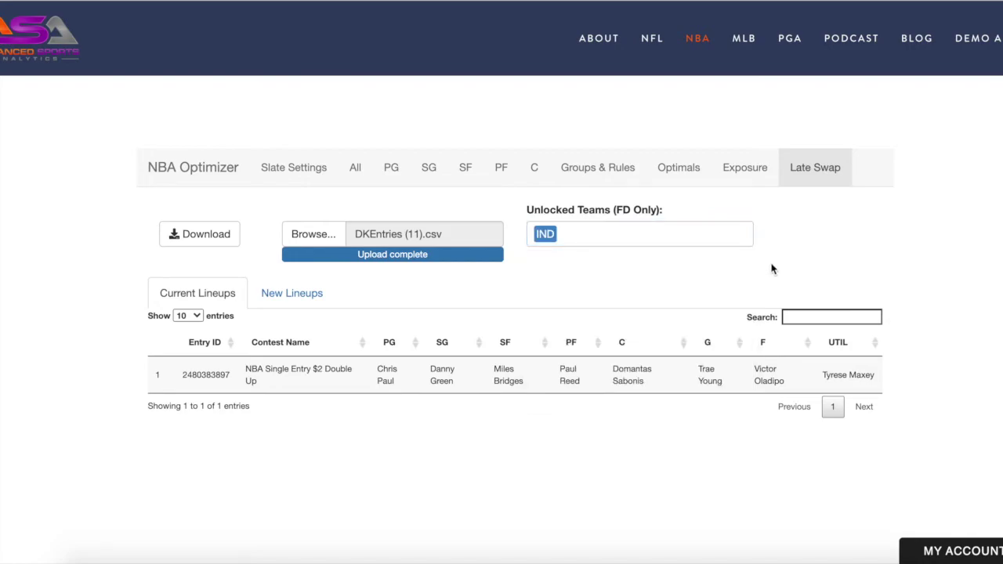
left_click(635, 233)
scroll(642, 377, "down", 1)
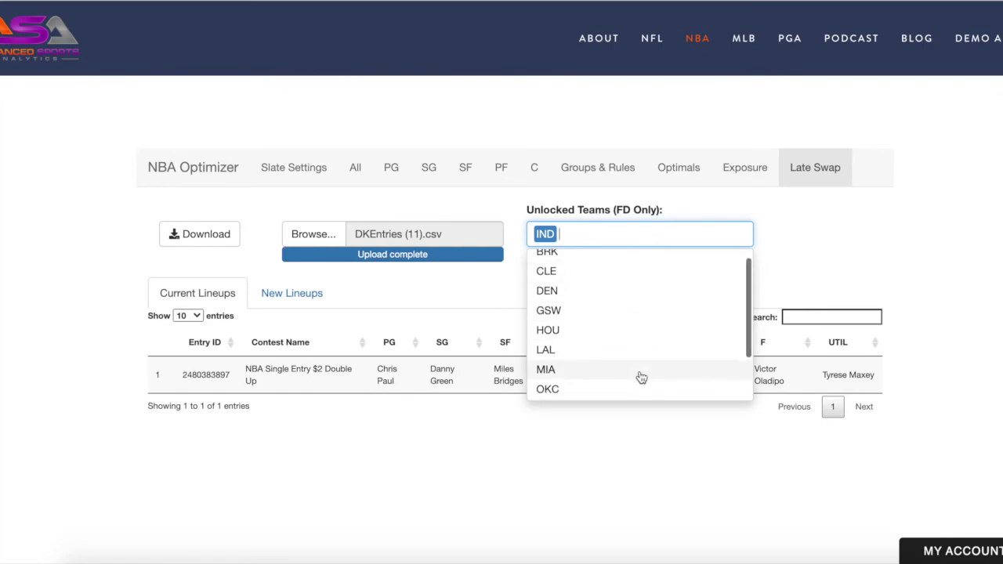
left_click(607, 311)
left_click(827, 272)
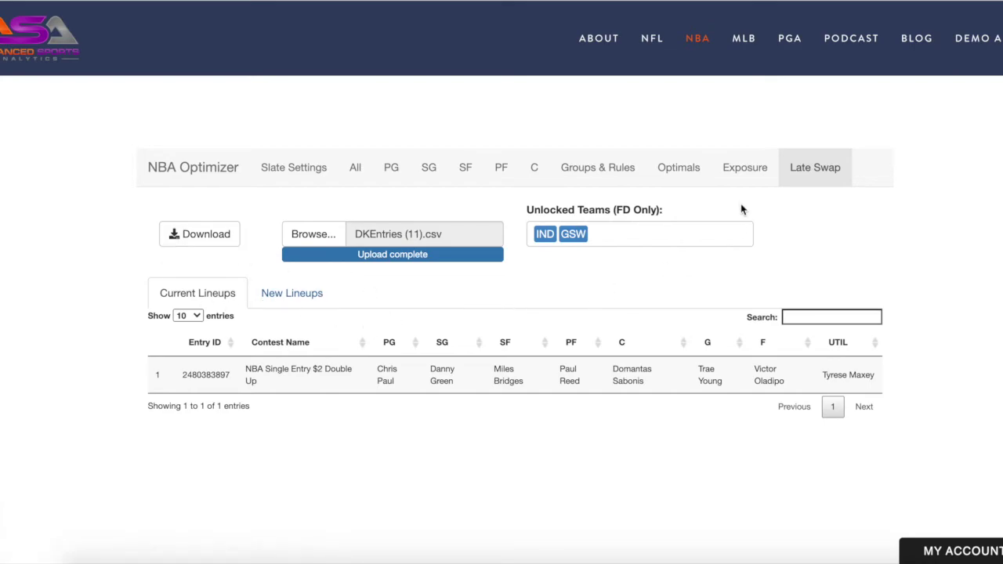
Revisit the slate settings and open the projections table for all players
scroll(104, 226, "down", 1)
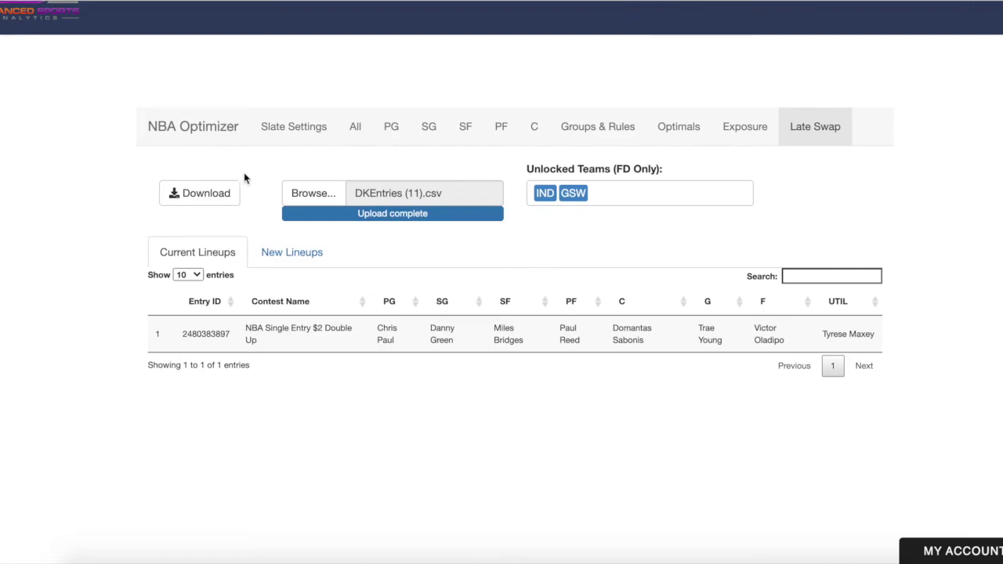
left_click(287, 138)
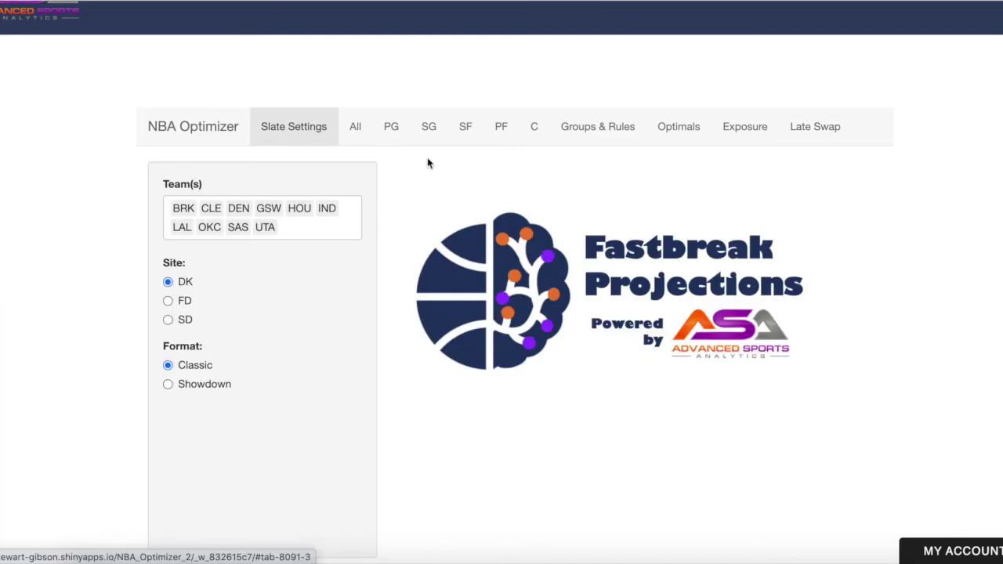
left_click(355, 127)
scroll(693, 319, "down", 1)
scroll(693, 320, "up", 1)
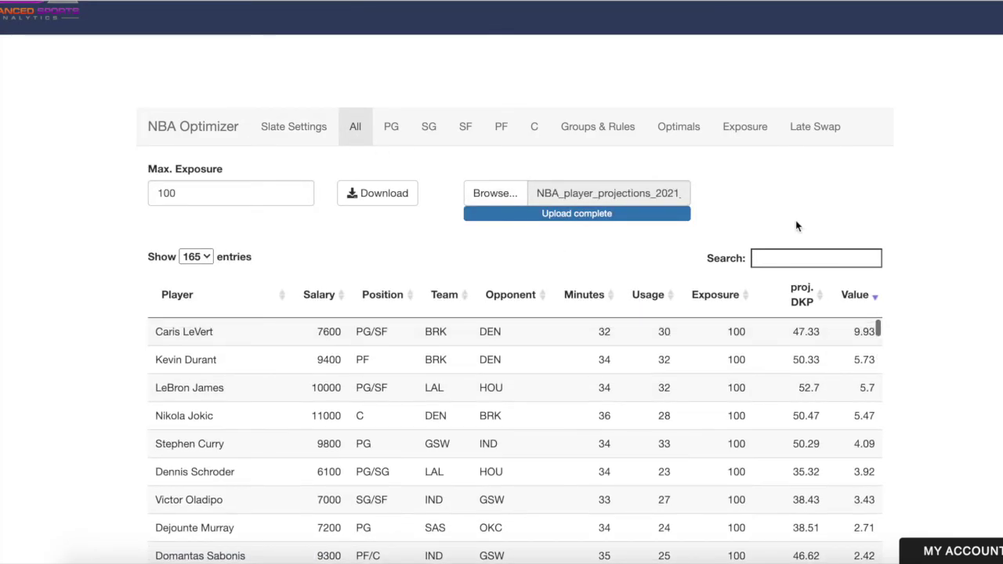
Download the projections for all players
scroll(796, 226, "down", 1)
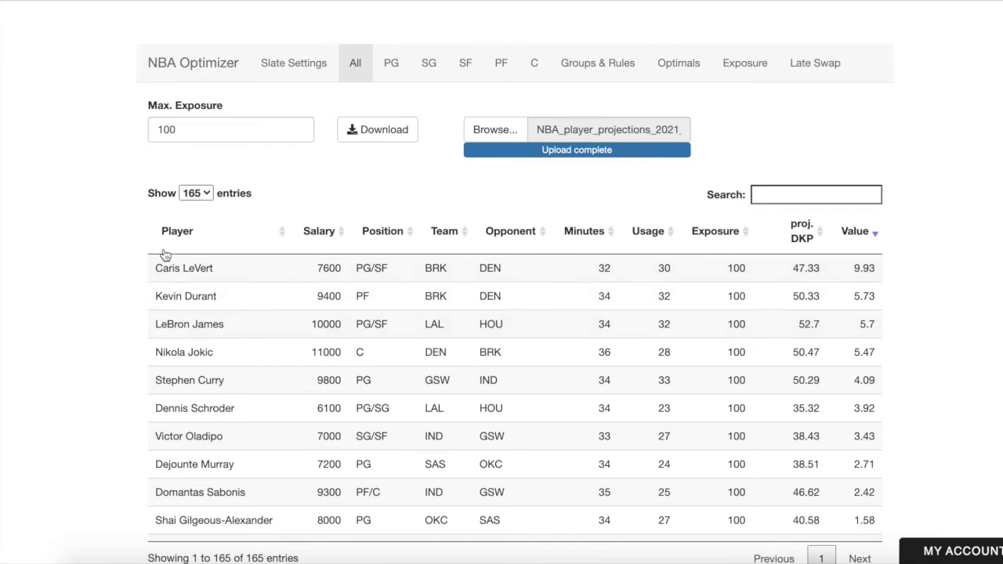
scroll(99, 250, "down", 1)
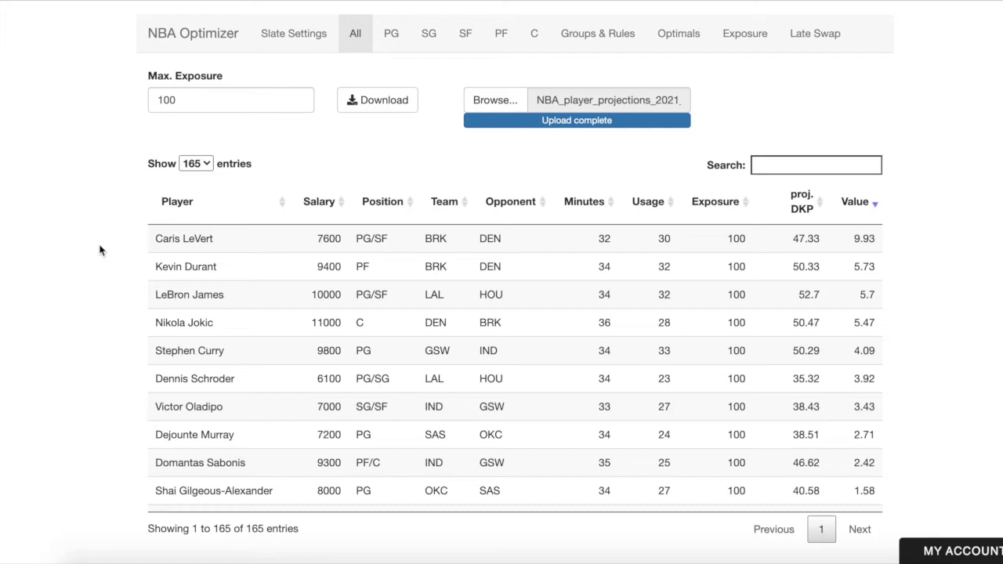
left_click(350, 110)
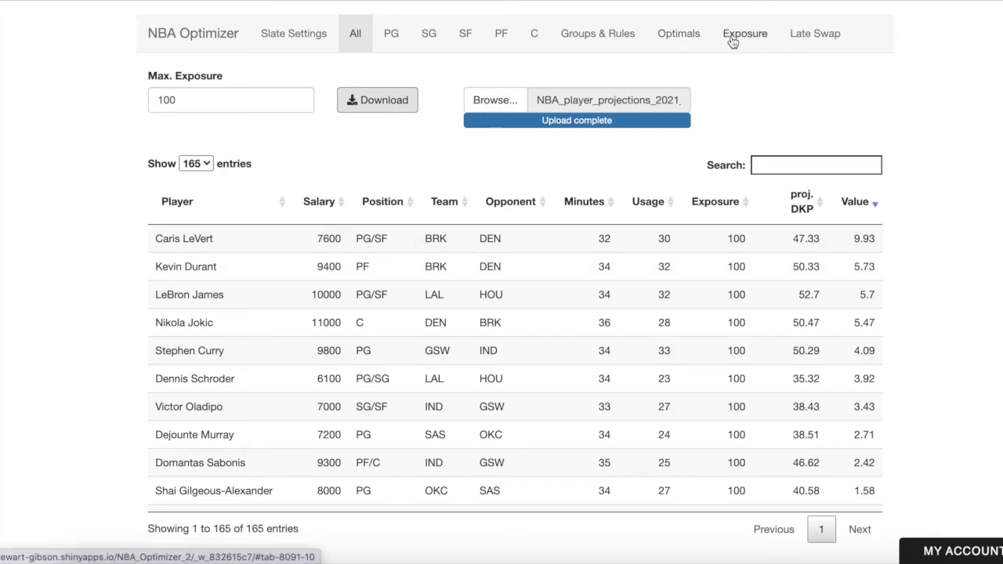
left_click(378, 100)
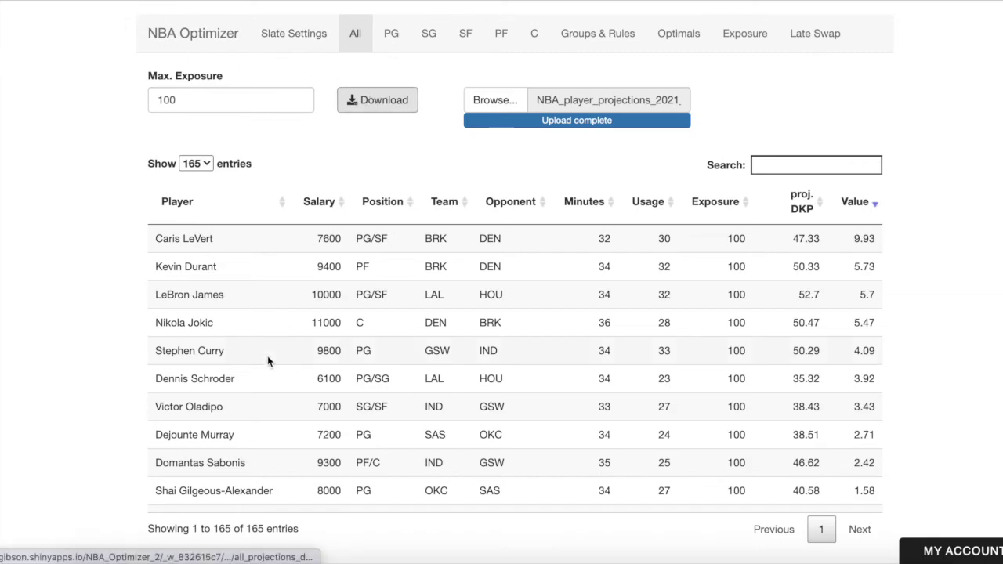